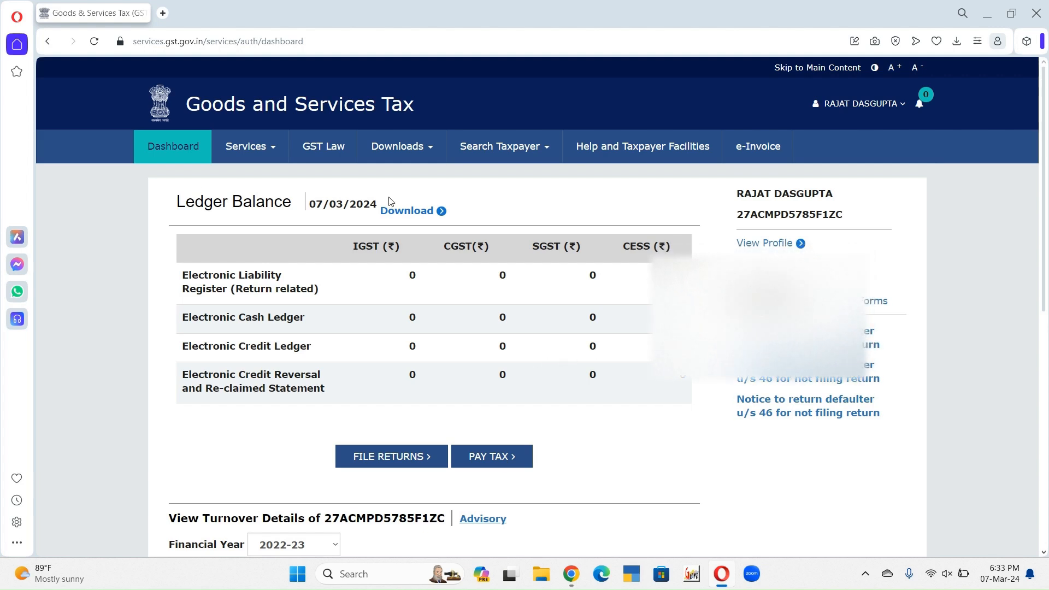
Step: Open the Returns Dashboard from the portal's returns services
{"action": "left_click", "coordinate": [168, 147]}
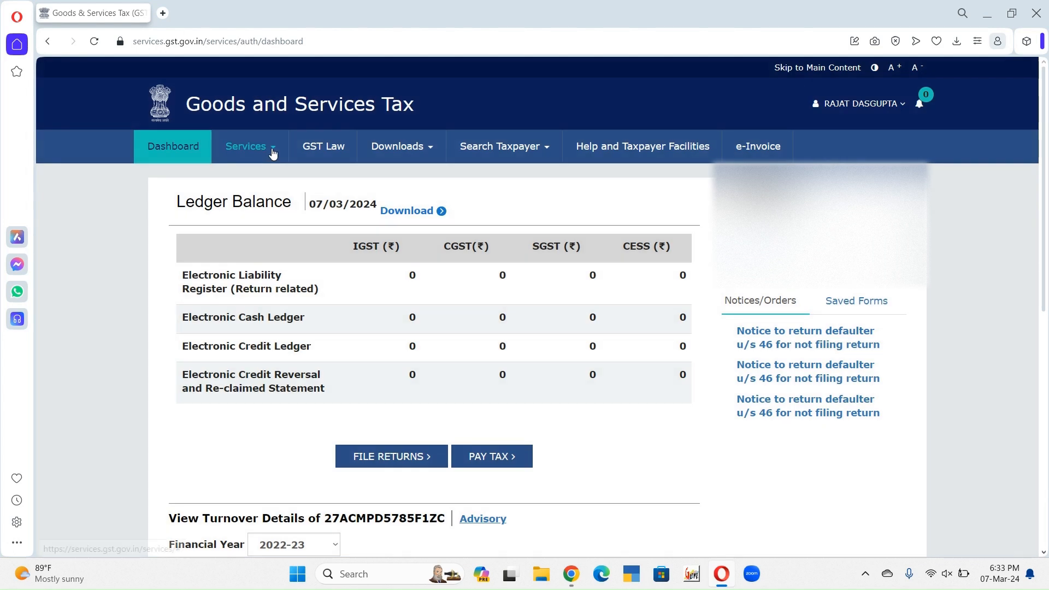
{"action": "mouse_move", "coordinate": [273, 152]}
{"action": "mouse_move", "coordinate": [306, 180]}
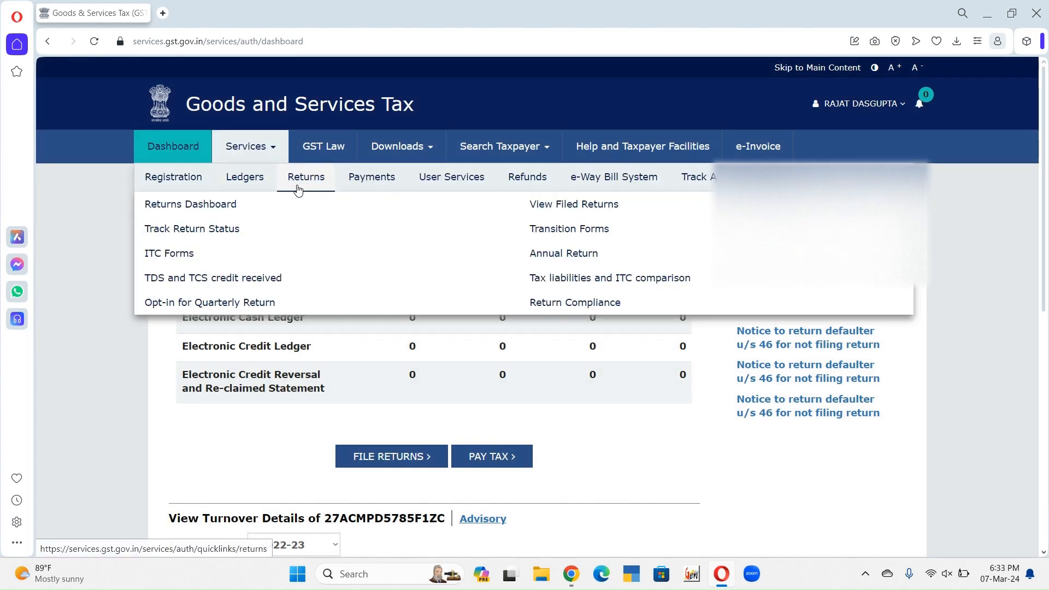
{"action": "left_click", "coordinate": [199, 211]}
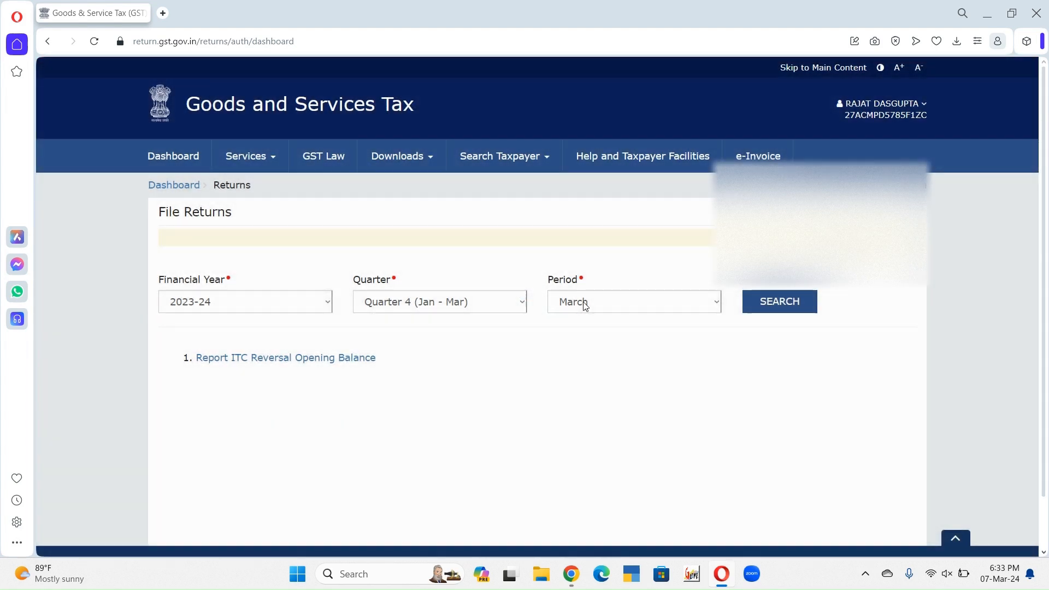
Step: Set the filing period to February for financial year 2023-24, Quarter 4 (Jan - Mar), and search for its returns
{"action": "left_click", "coordinate": [583, 302]}
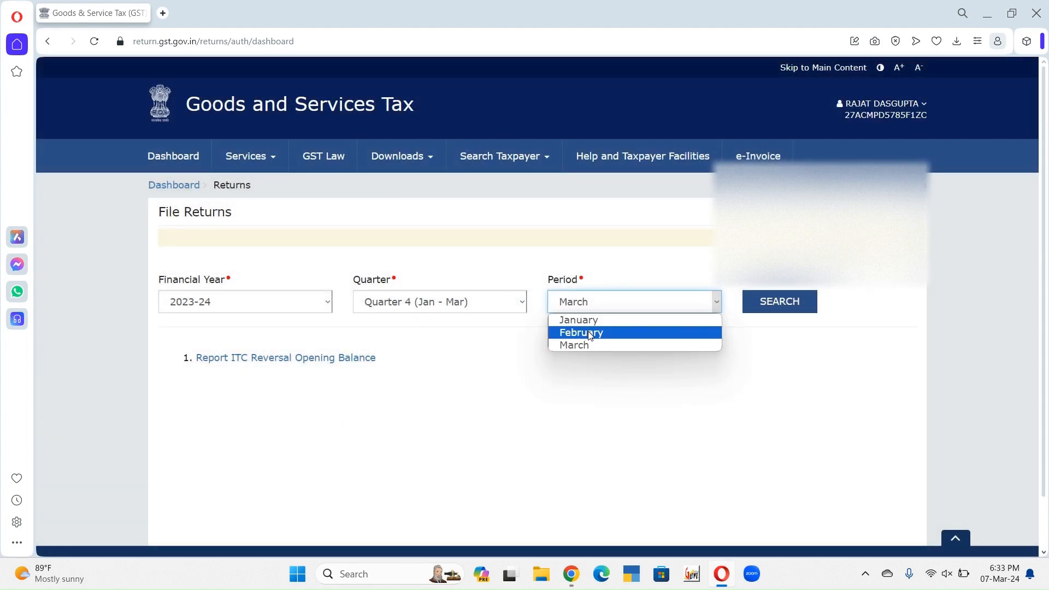
{"action": "left_click", "coordinate": [588, 331]}
{"action": "left_click", "coordinate": [802, 304]}
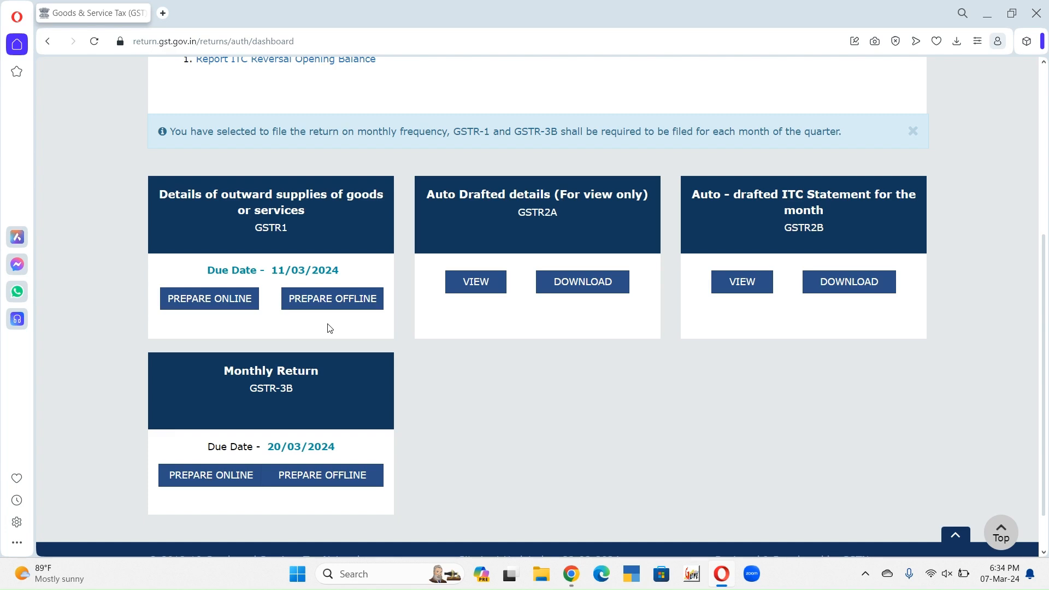
Step: Open GSTR-1 for online preparation and start a new record under 4A, 4B, 6B, 6C - B2B, SEZ, DE Invoices
{"action": "left_click", "coordinate": [190, 304]}
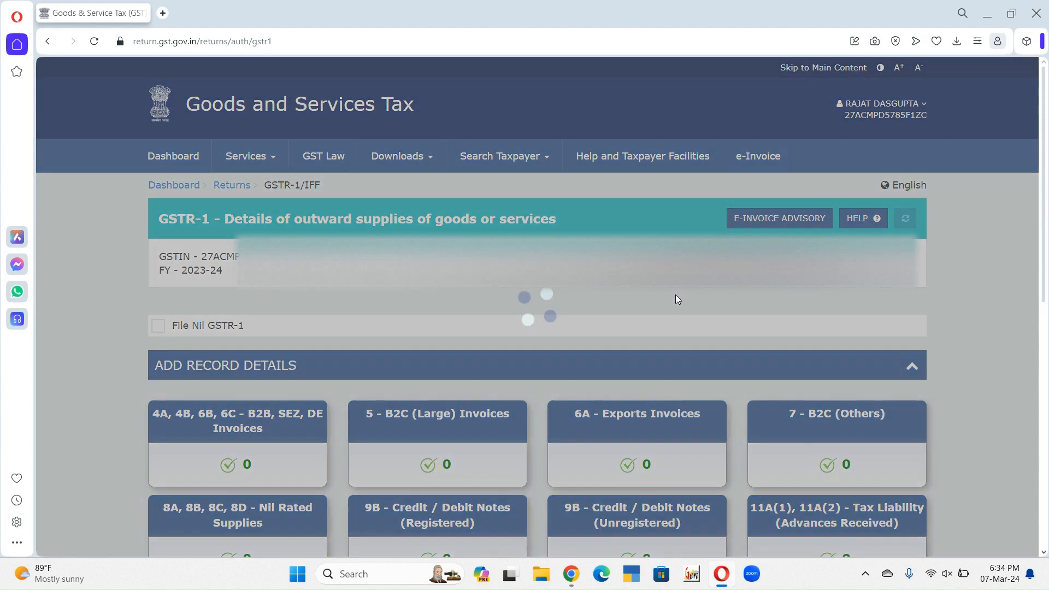
{"action": "scroll", "coordinate": [371, 266], "scroll_direction": "down", "scroll_amount": 5}
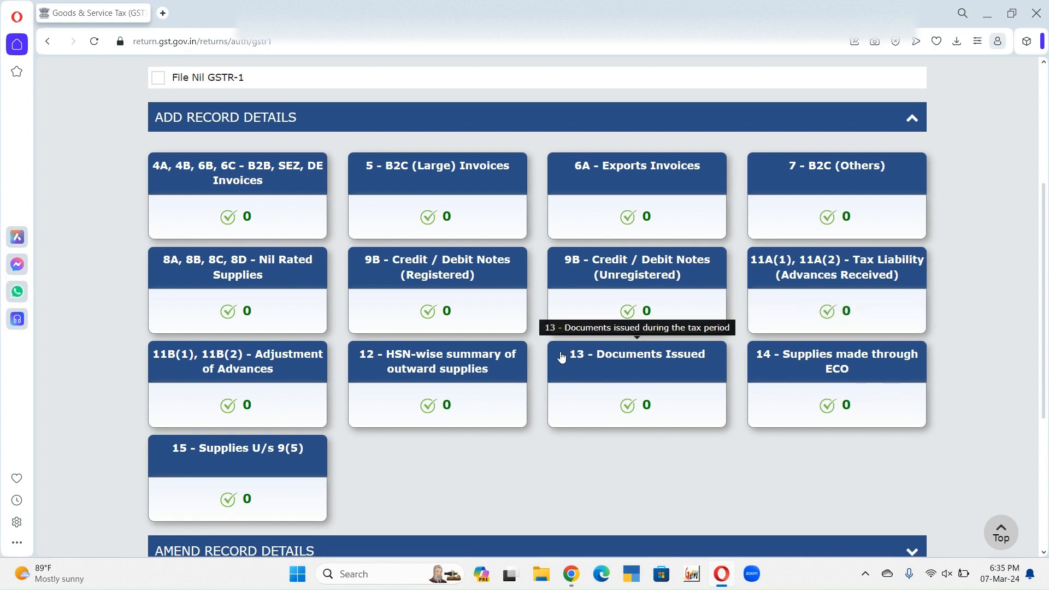
{"action": "left_click", "coordinate": [250, 180]}
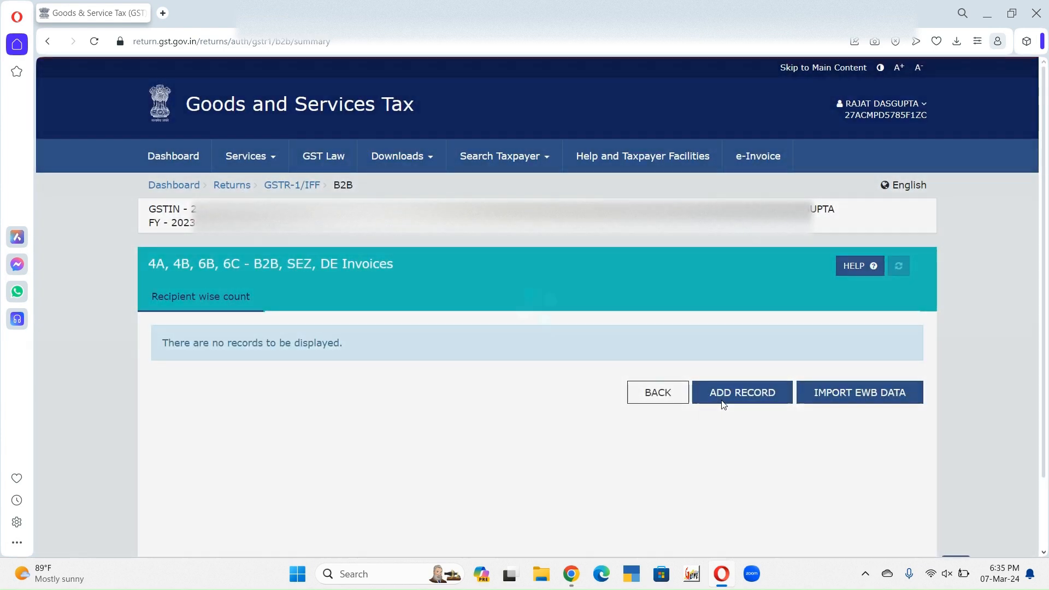
{"action": "left_click", "coordinate": [729, 393]}
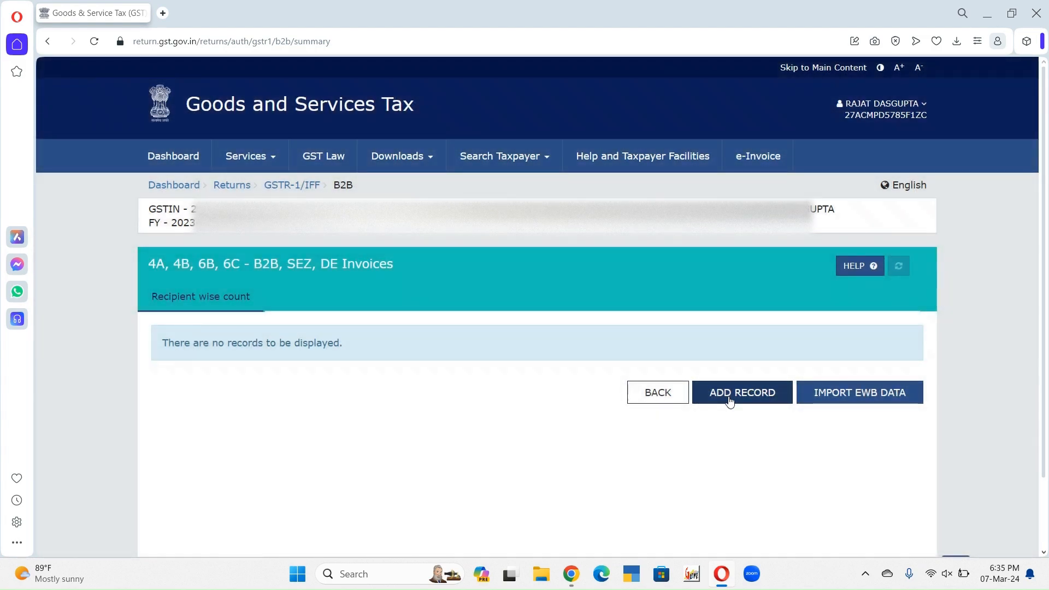
{"action": "left_click", "coordinate": [729, 397]}
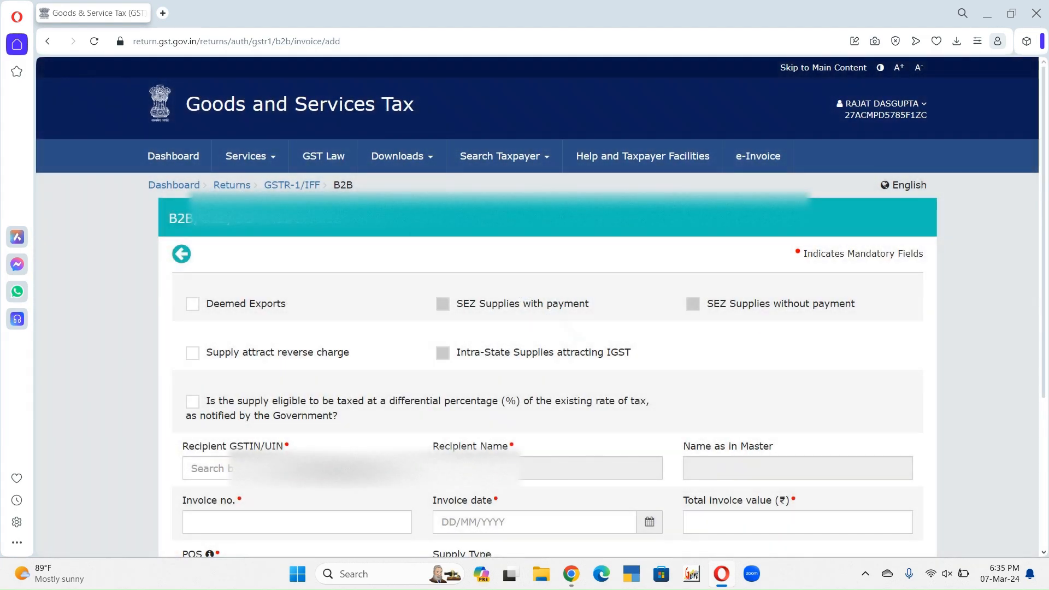
Step: Paste the recipient's GSTIN into the new B2B invoice
{"action": "left_click", "coordinate": [254, 465]}
{"action": "key", "text": "ctrl+v"}
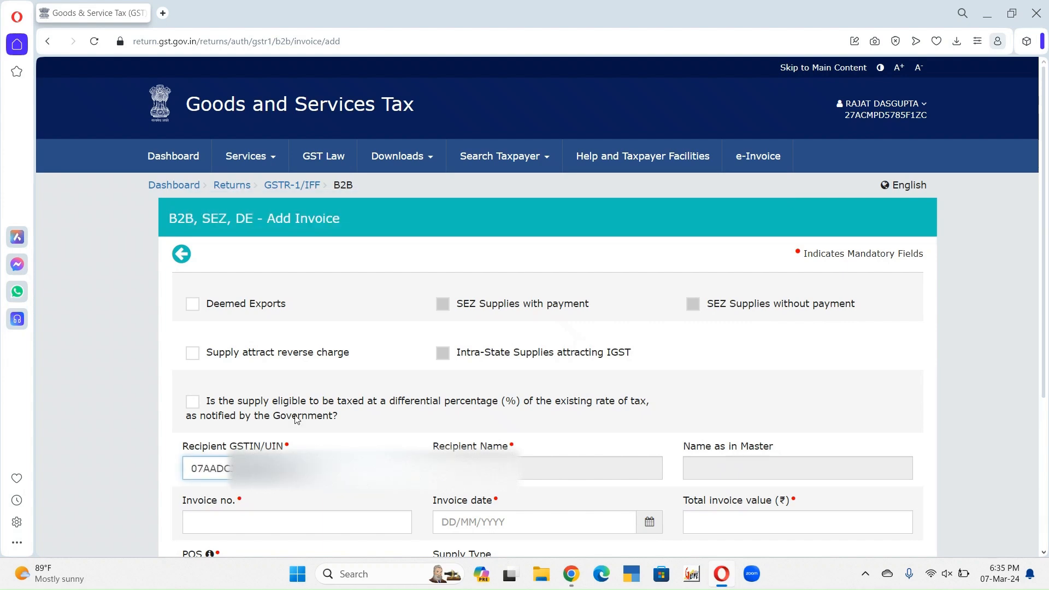
{"action": "left_click_drag", "start_coordinate": [1048, 164], "coordinate": [1047, 249]}
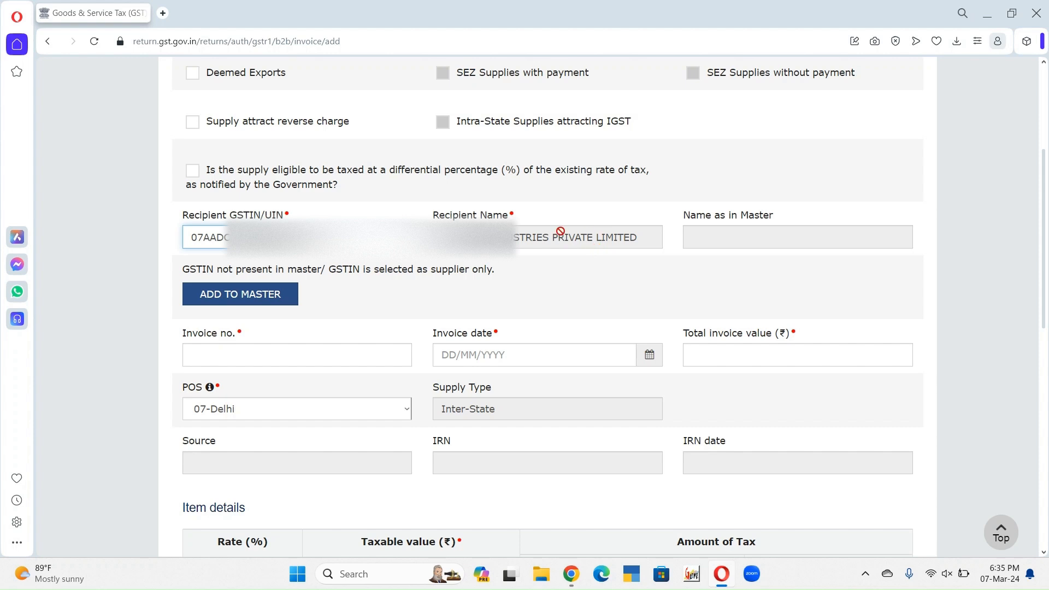
Step: Enter the invoice number, the invoice date 02/02/2024 and a total invoice value of 375240
{"action": "left_click", "coordinate": [344, 357]}
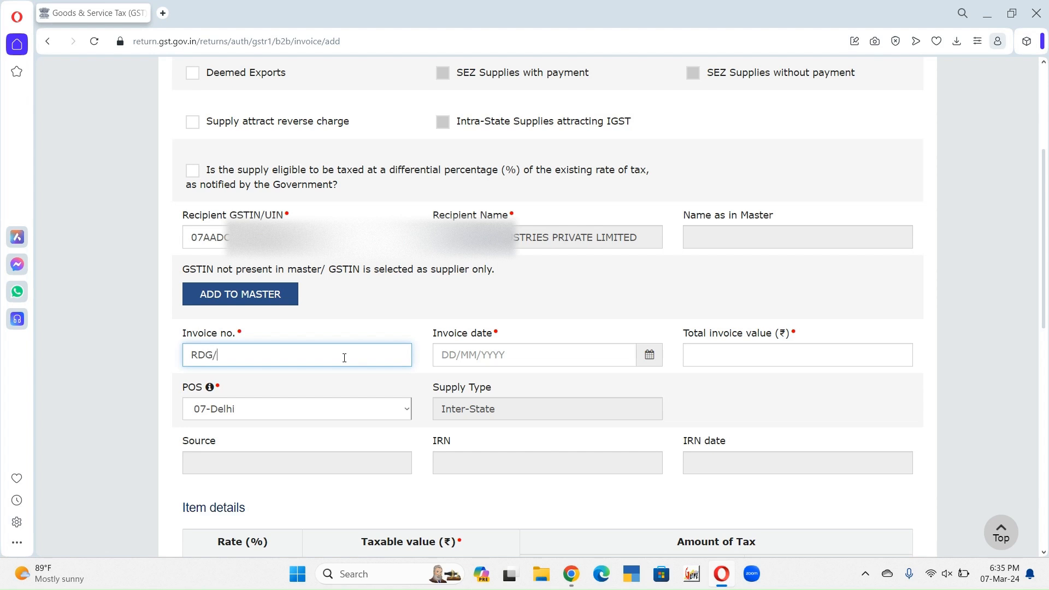
{"action": "type", "text": "RDG/2023/046"}
{"action": "key", "text": "Tab"}
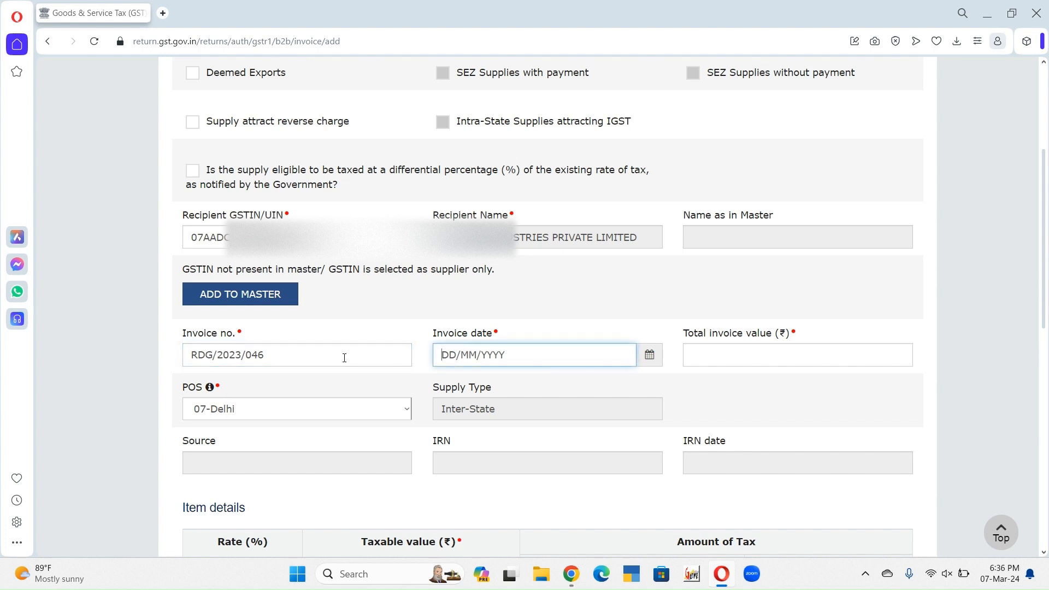
{"action": "type", "text": "0202202"}
{"action": "key", "text": "Tab"}
{"action": "type", "text": "375240"}
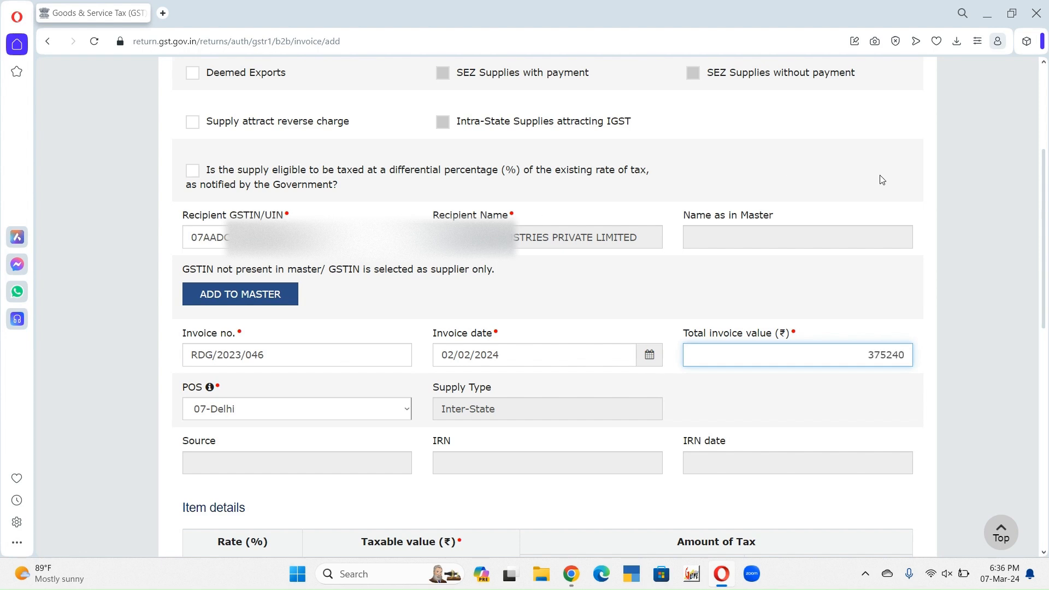
Step: Enter a taxable value of 318000 at the 18% rate in the item details and save the invoice
{"action": "scroll", "coordinate": [884, 379], "scroll_direction": "down", "scroll_amount": 8}
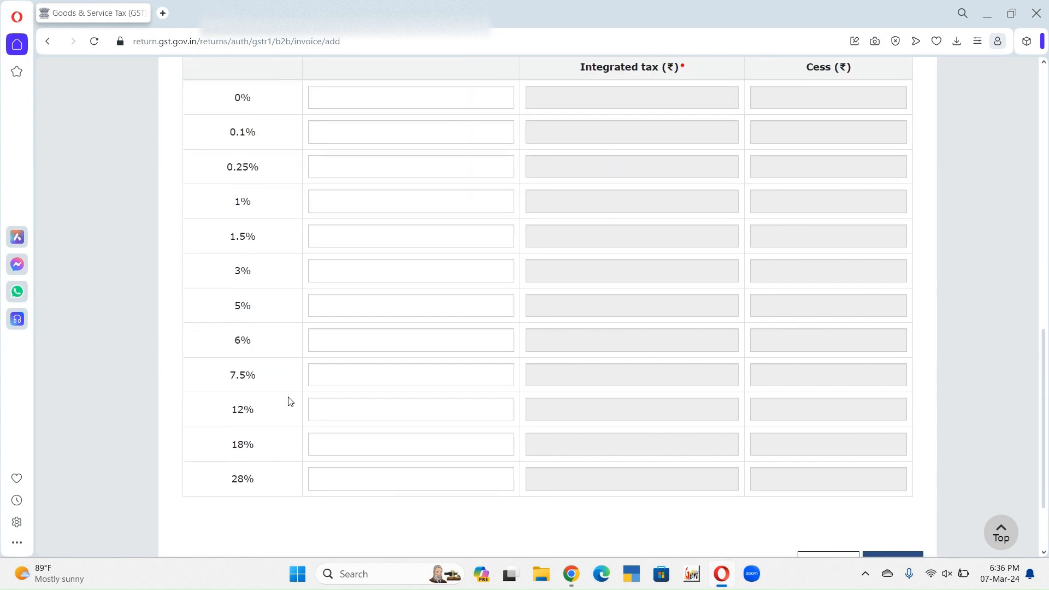
{"action": "left_click", "coordinate": [341, 441]}
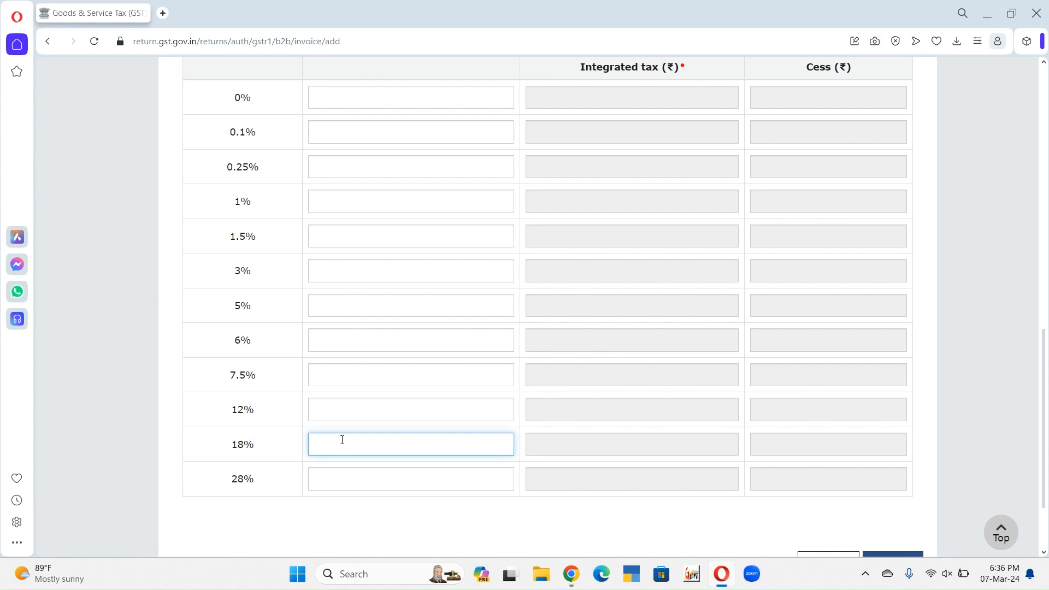
{"action": "type", "text": "318000"}
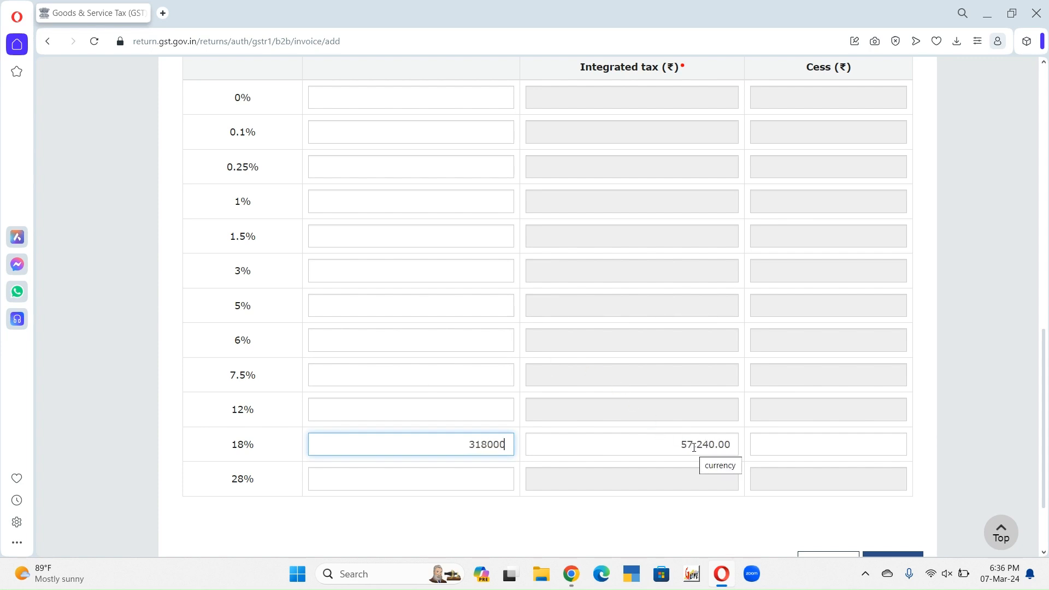
{"action": "scroll", "coordinate": [1047, 461], "scroll_direction": "down", "scroll_amount": 2}
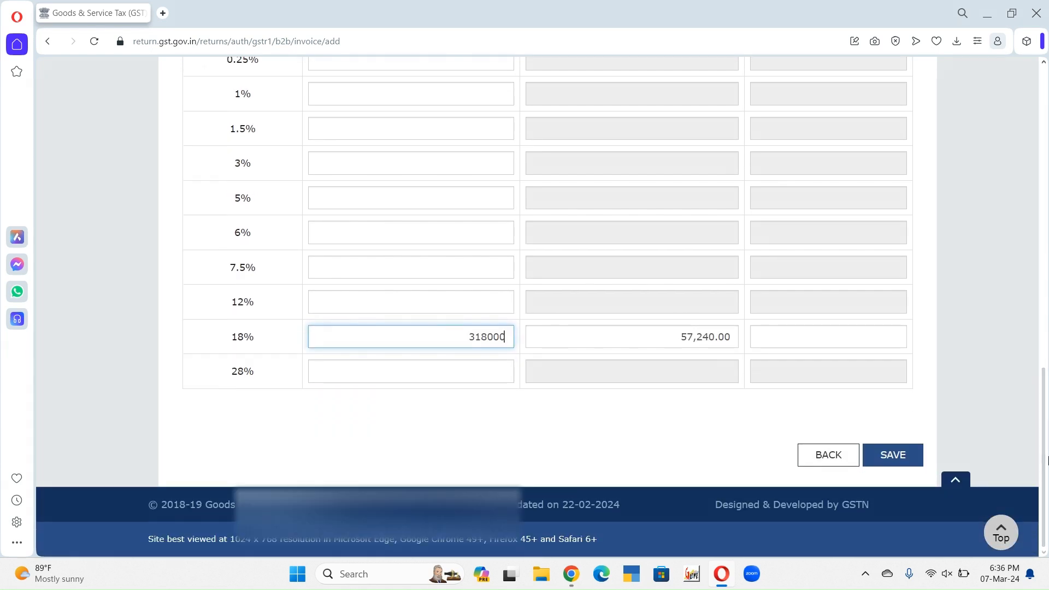
{"action": "left_click", "coordinate": [916, 462]}
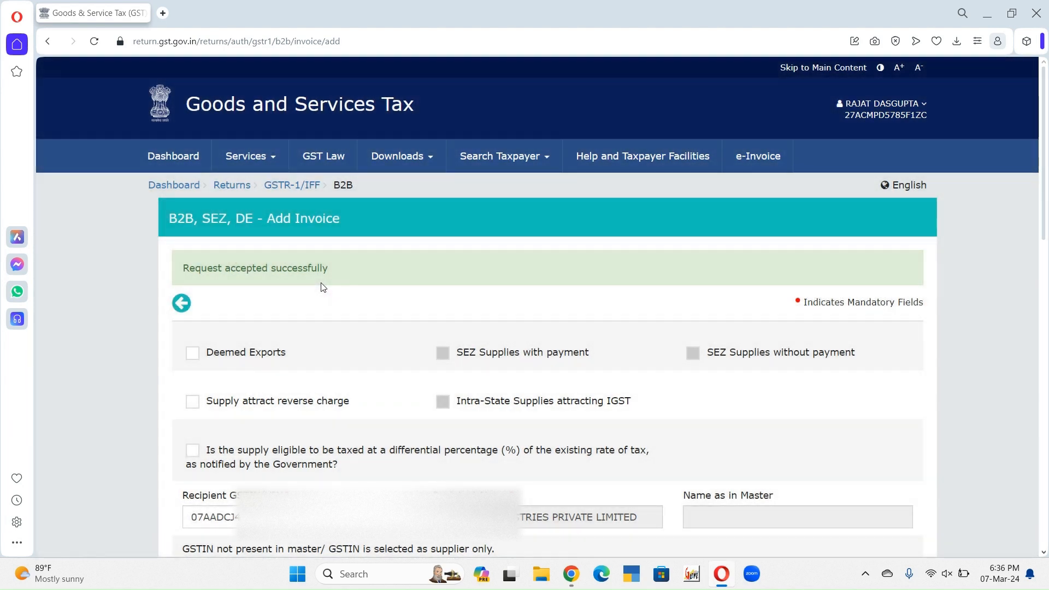
Step: Go back from the B2B invoices to the GSTR-1 overview and open 12 - HSN-wise summary of outward supplies
{"action": "left_click_drag", "start_coordinate": [1044, 108], "coordinate": [1038, 397]}
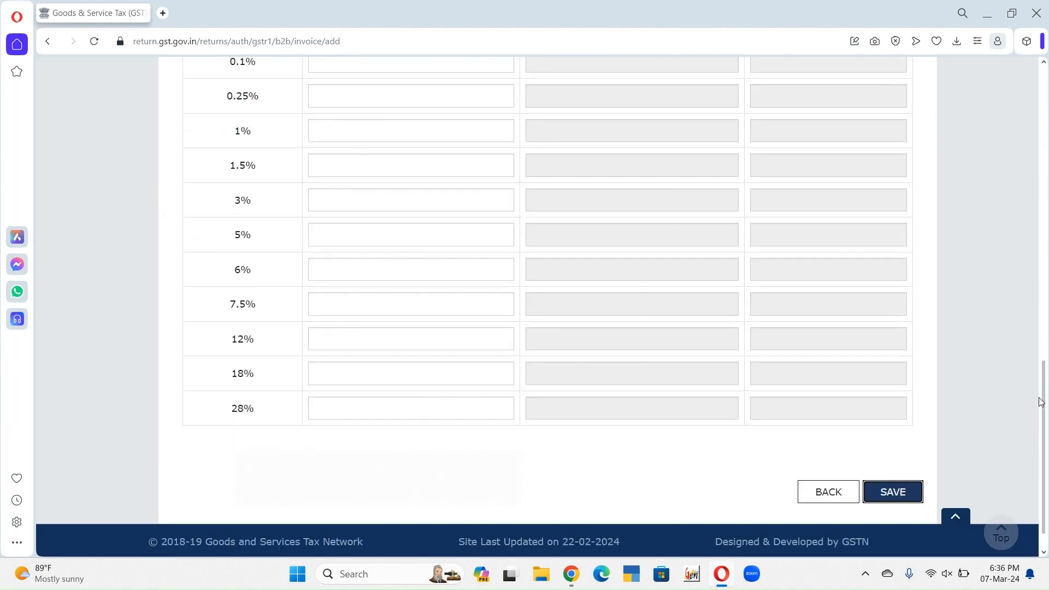
{"action": "left_click", "coordinate": [823, 490]}
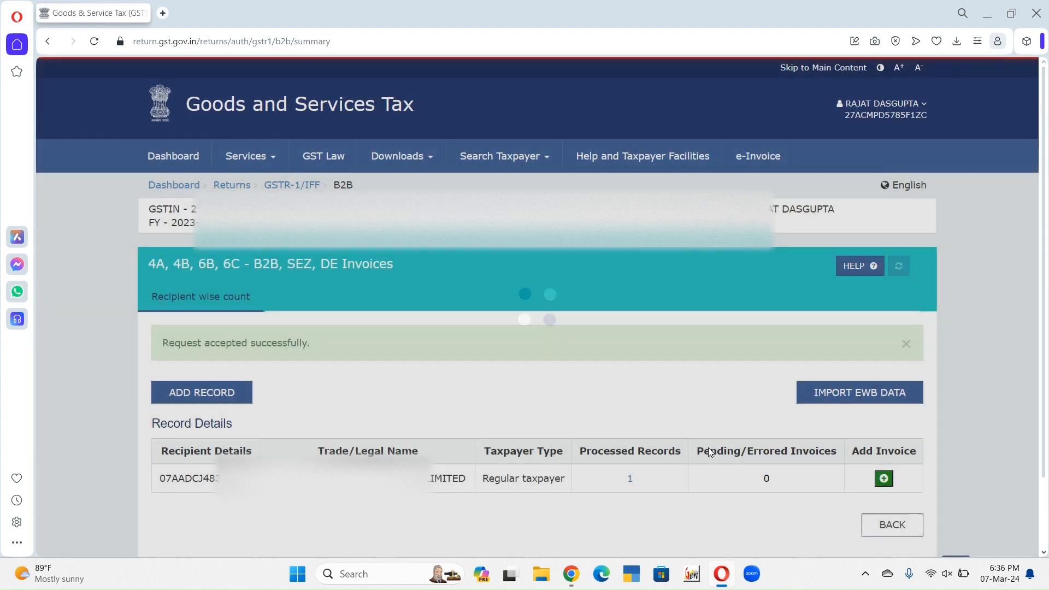
{"action": "scroll", "coordinate": [648, 461], "scroll_direction": "down", "scroll_amount": 2}
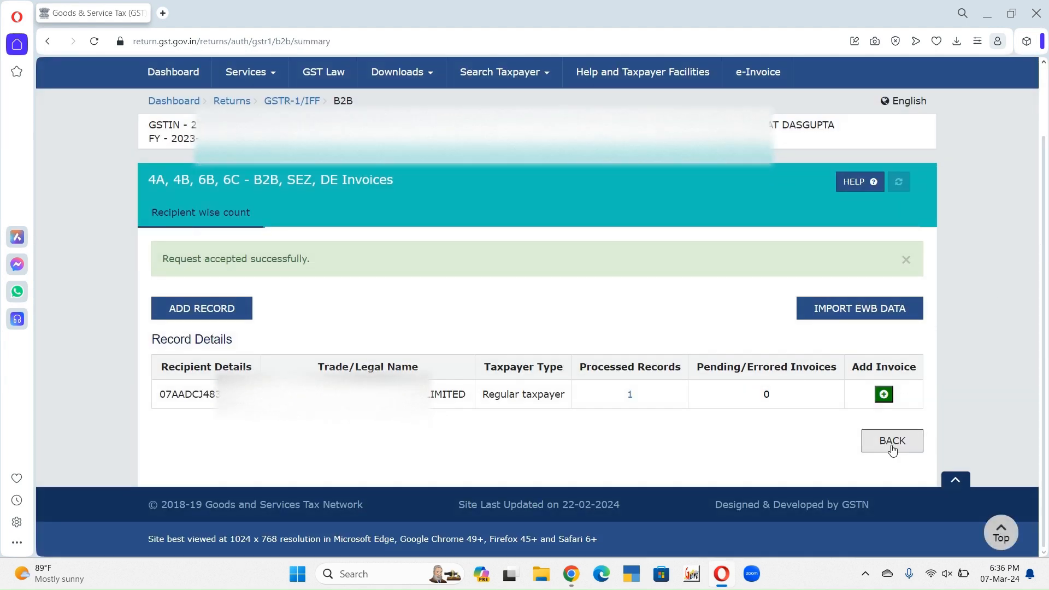
{"action": "left_click", "coordinate": [890, 444]}
{"action": "scroll", "coordinate": [640, 295], "scroll_direction": "down", "scroll_amount": 5}
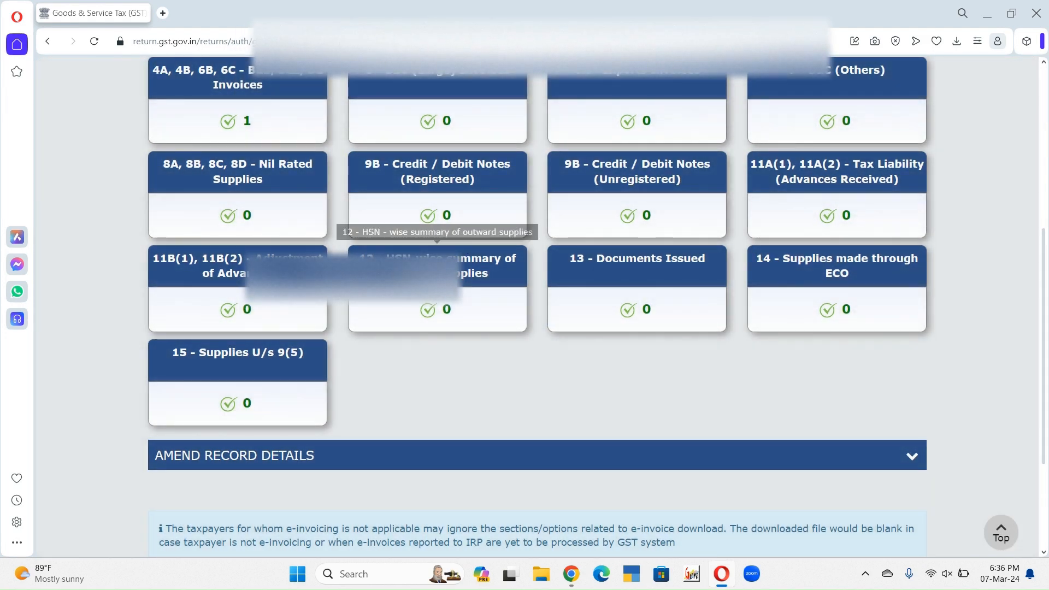
{"action": "left_click", "coordinate": [383, 306]}
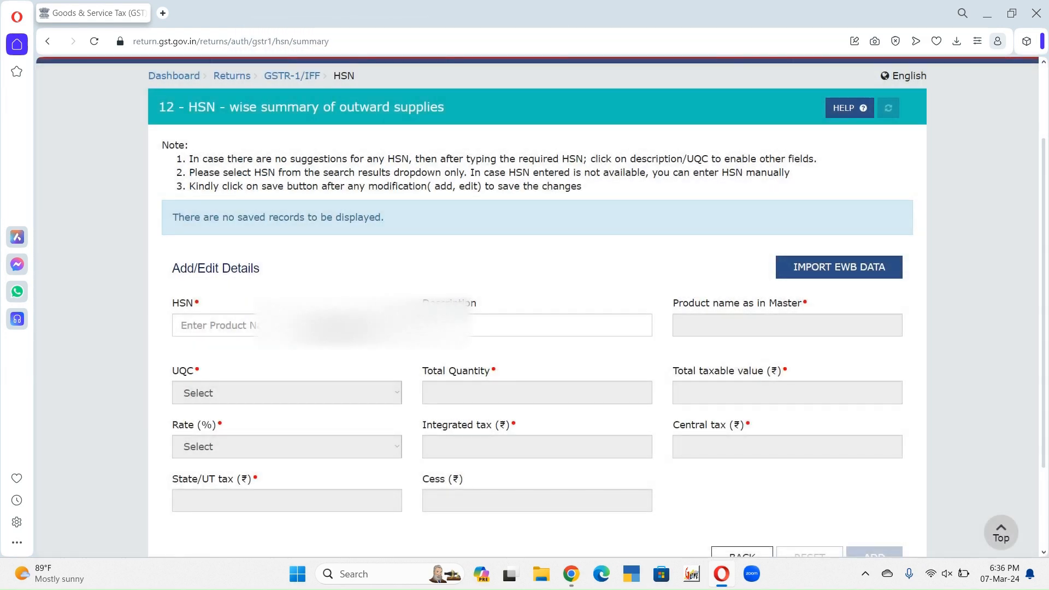
Step: Enter HSN 998312 and select the suggested business consulting services entry
{"action": "left_click", "coordinate": [344, 326]}
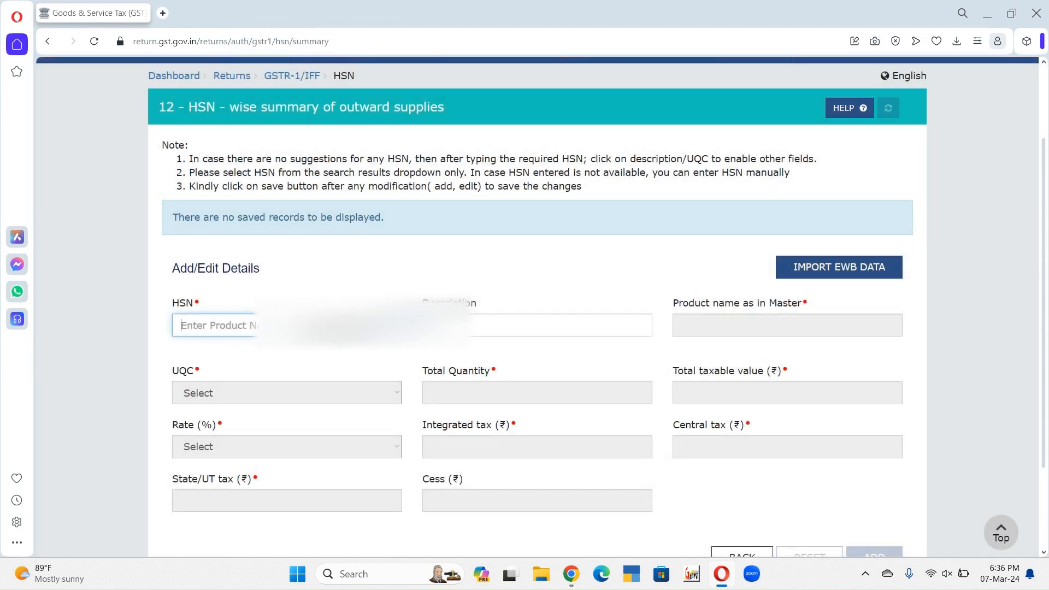
{"action": "type", "text": "998312"}
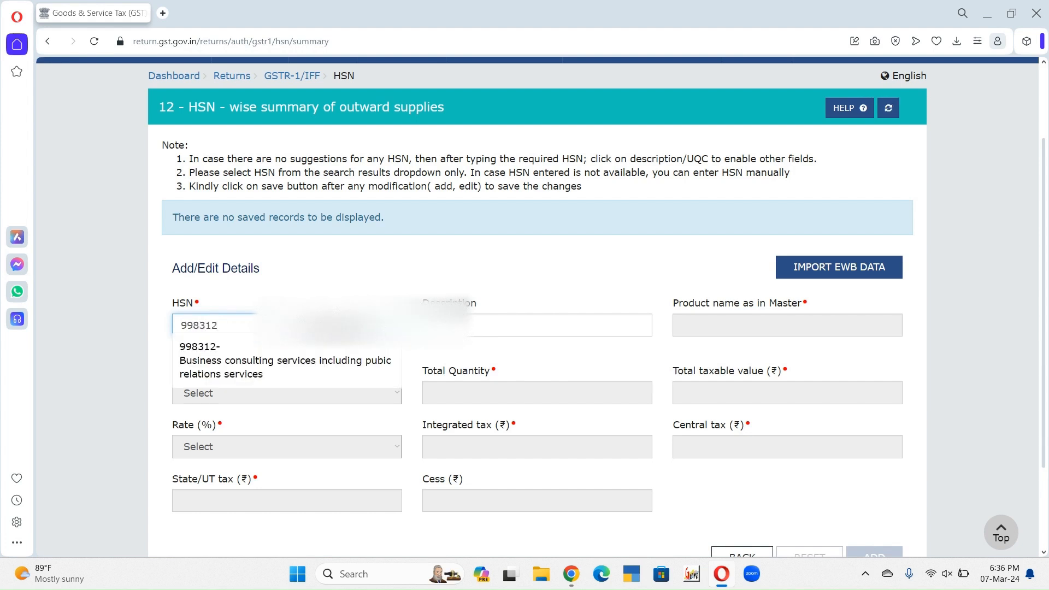
{"action": "left_click", "coordinate": [222, 357]}
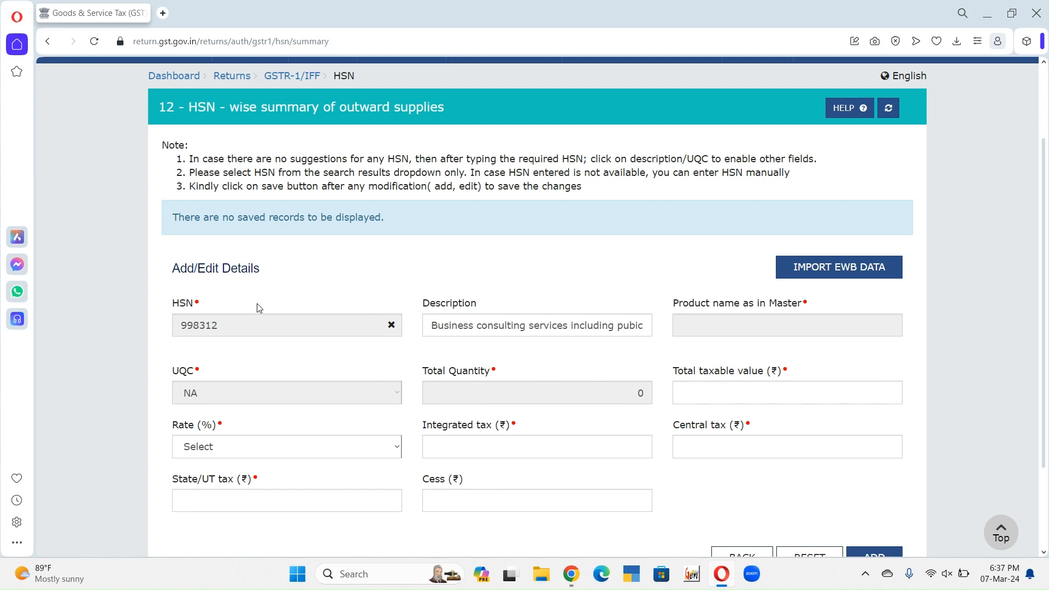
Step: Set the HSN entry's total taxable value to 318000 and its rate to 18%
{"action": "left_click", "coordinate": [712, 396]}
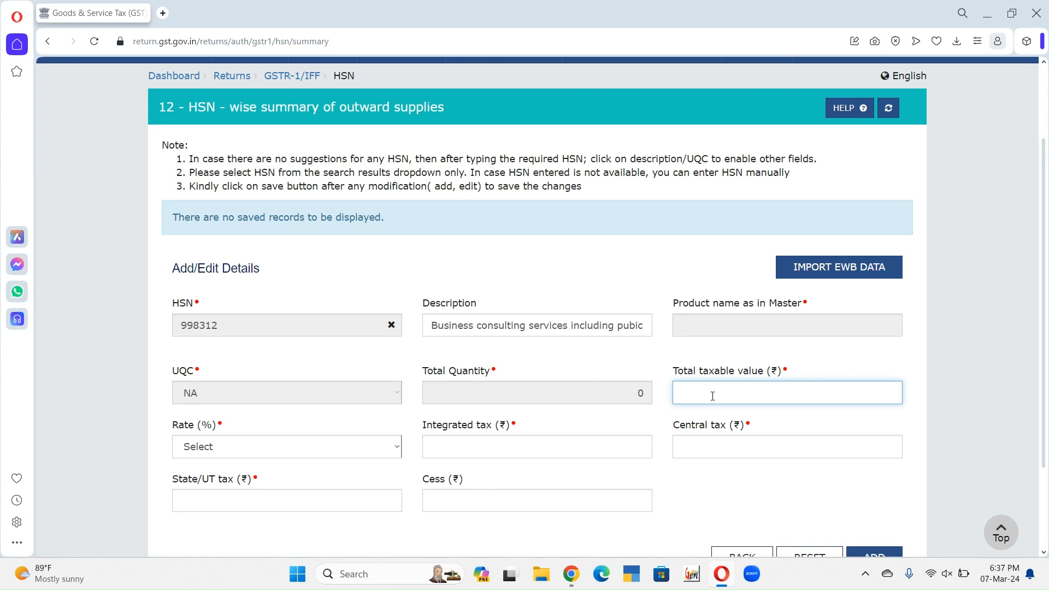
{"action": "key", "text": "BackSpace"}
{"action": "left_click", "coordinate": [256, 447]}
{"action": "type", "text": "18,000.00"}
{"action": "key", "text": "Return"}
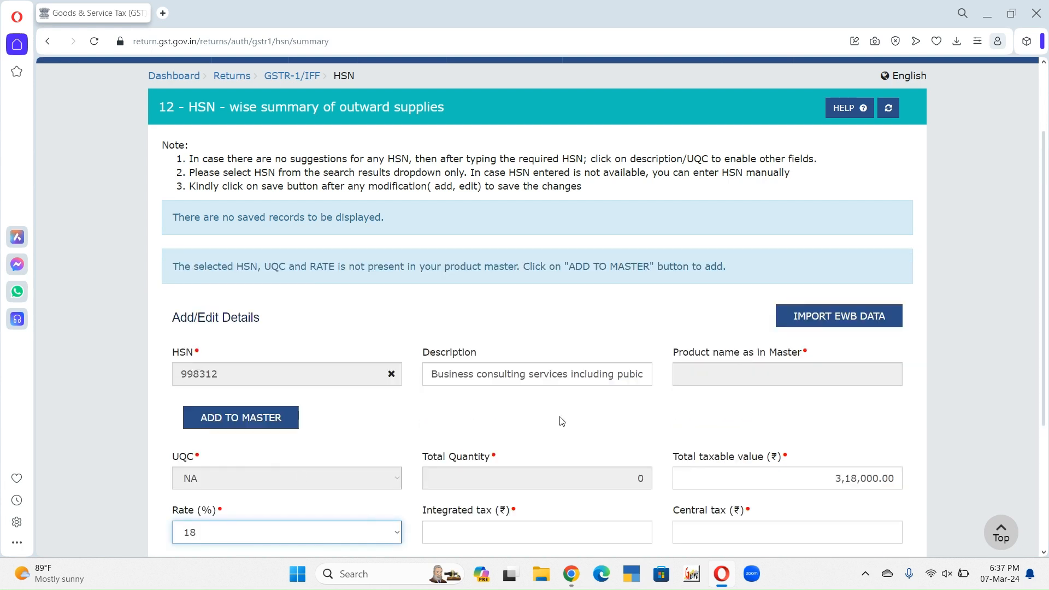
Step: Set the HSN entry's integrated tax to 57240 and the other tax amounts to 0, and add the entry
{"action": "scroll", "coordinate": [613, 299], "scroll_direction": "down", "scroll_amount": 3}
{"action": "left_click", "coordinate": [559, 346]}
{"action": "type", "text": "57240"}
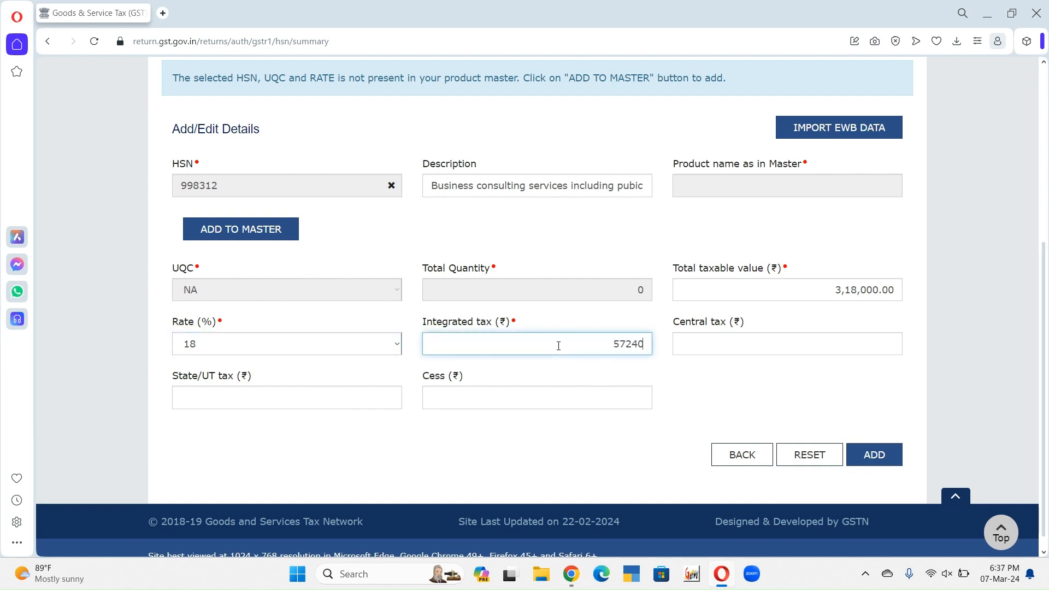
{"action": "left_click", "coordinate": [722, 343]}
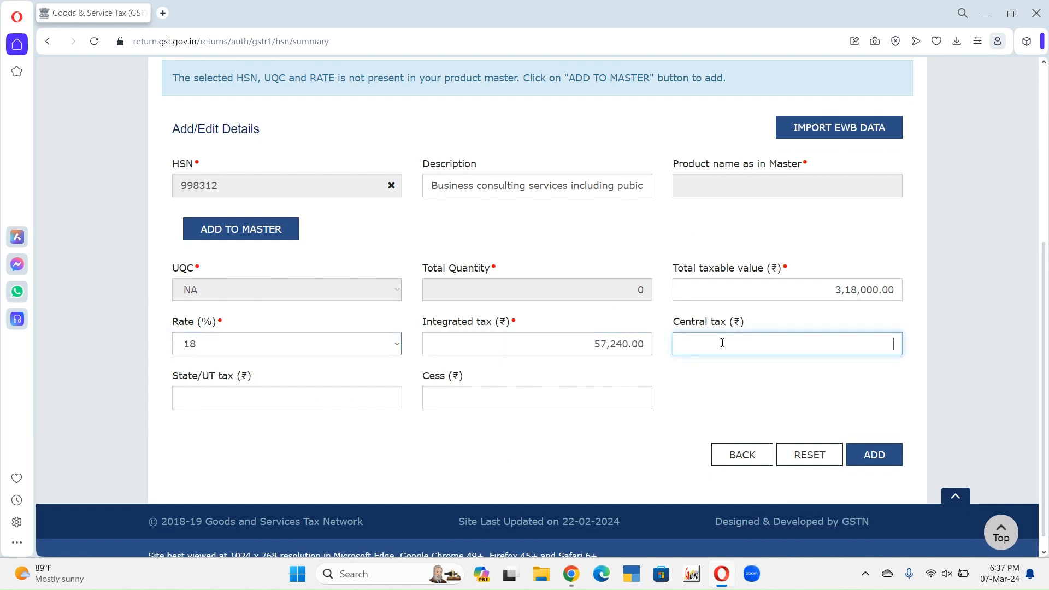
{"action": "key", "text": "Tab"}
{"action": "type", "text": "0"}
{"action": "key", "text": "Tab"}
{"action": "type", "text": "0"}
{"action": "left_click", "coordinate": [893, 452]}
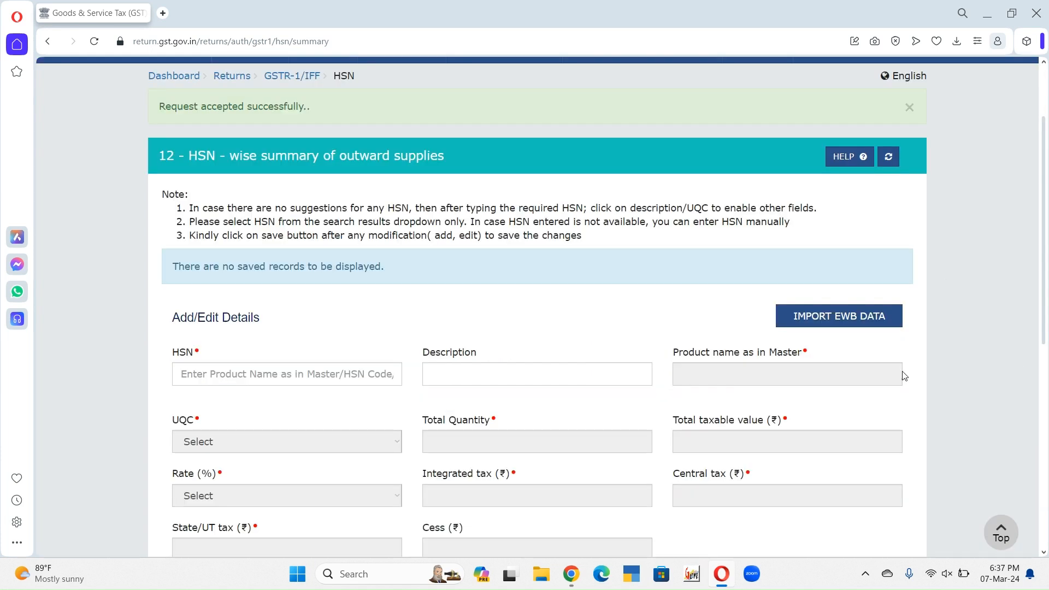
Step: Save the added HSN record and return to the record tiles of the GSTR-1 overview
{"action": "scroll", "coordinate": [627, 391], "scroll_direction": "down", "scroll_amount": 8}
{"action": "left_click", "coordinate": [805, 399]}
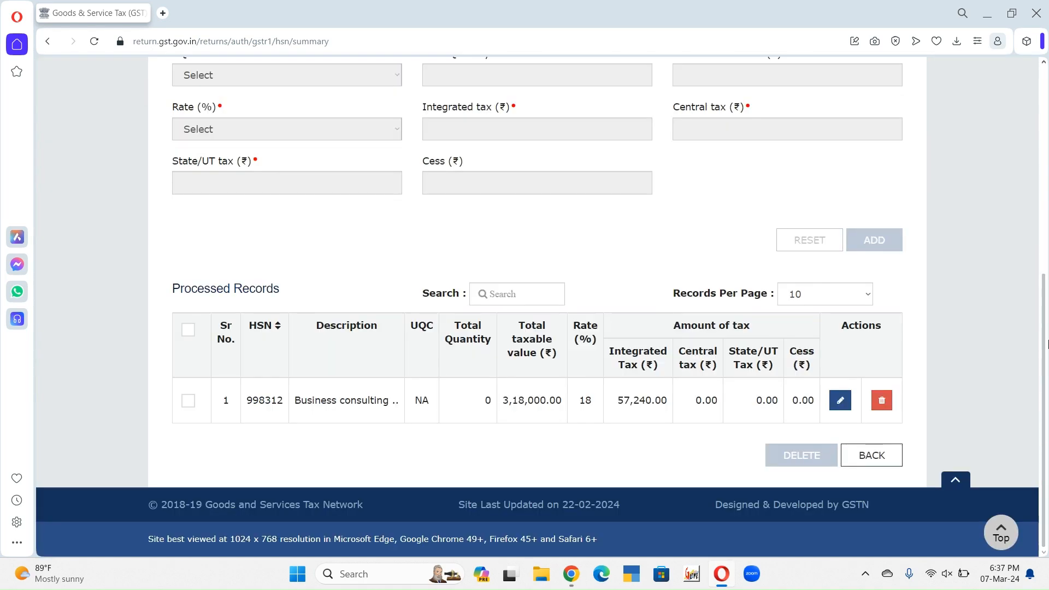
{"action": "left_click", "coordinate": [871, 454]}
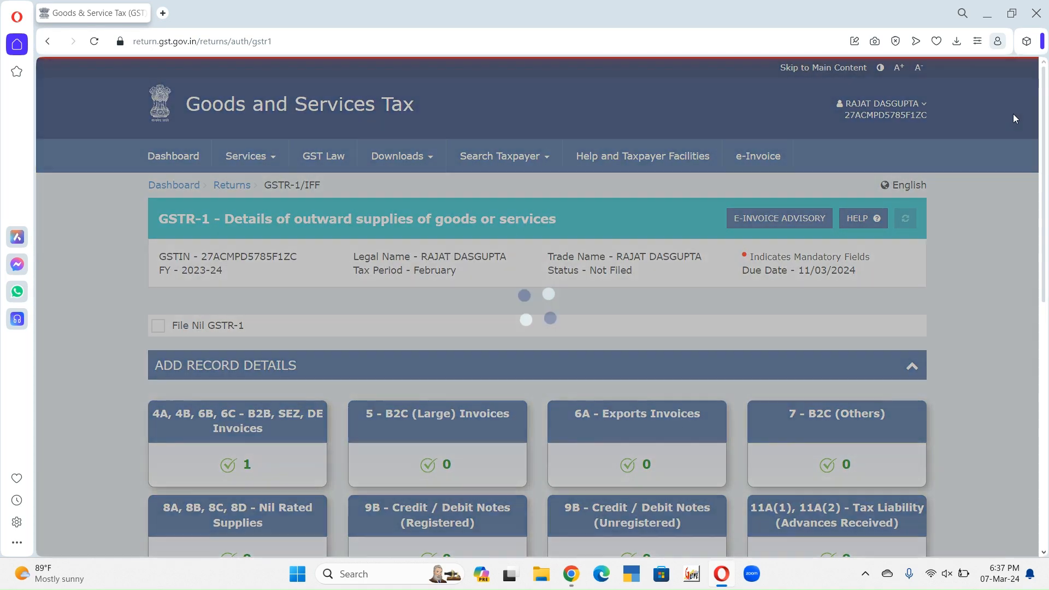
{"action": "scroll", "coordinate": [568, 250], "scroll_direction": "down", "scroll_amount": 8}
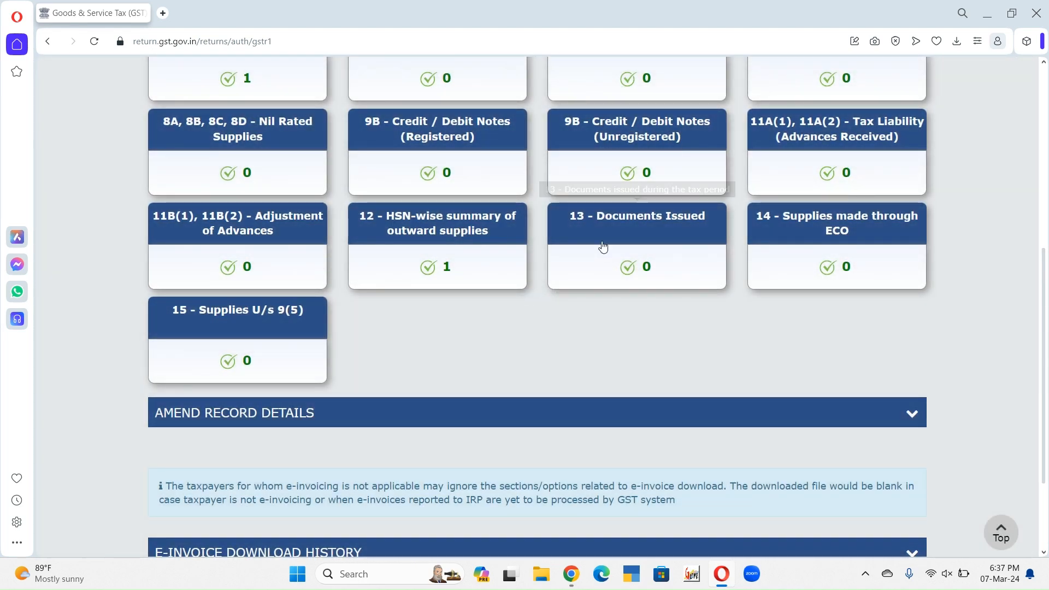
Step: In Documents Issued, add an outward-supply invoice row from RDG/2023/046 to RDG/2023/046 with total number 1 and cancelled 0
{"action": "left_click", "coordinate": [627, 224]}
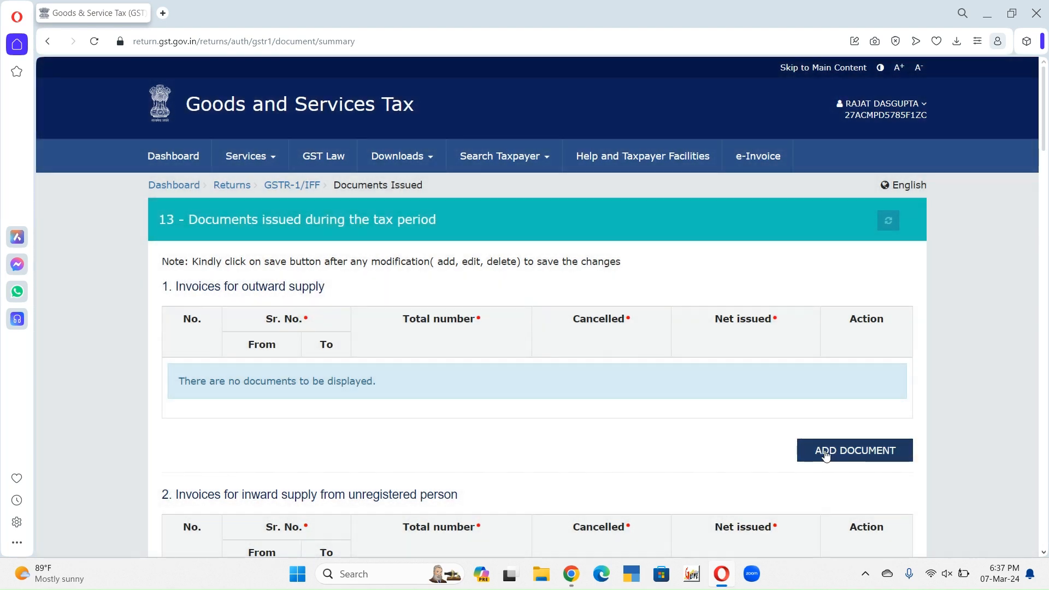
{"action": "left_click", "coordinate": [827, 454]}
{"action": "left_click", "coordinate": [251, 393]}
{"action": "left_click", "coordinate": [249, 372]}
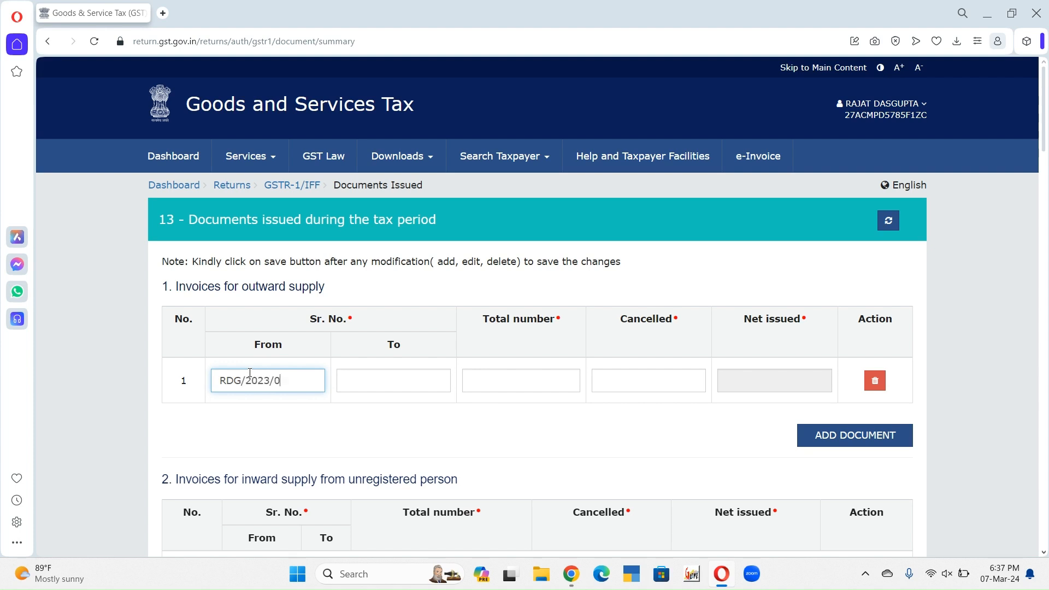
{"action": "key", "text": "Tab"}
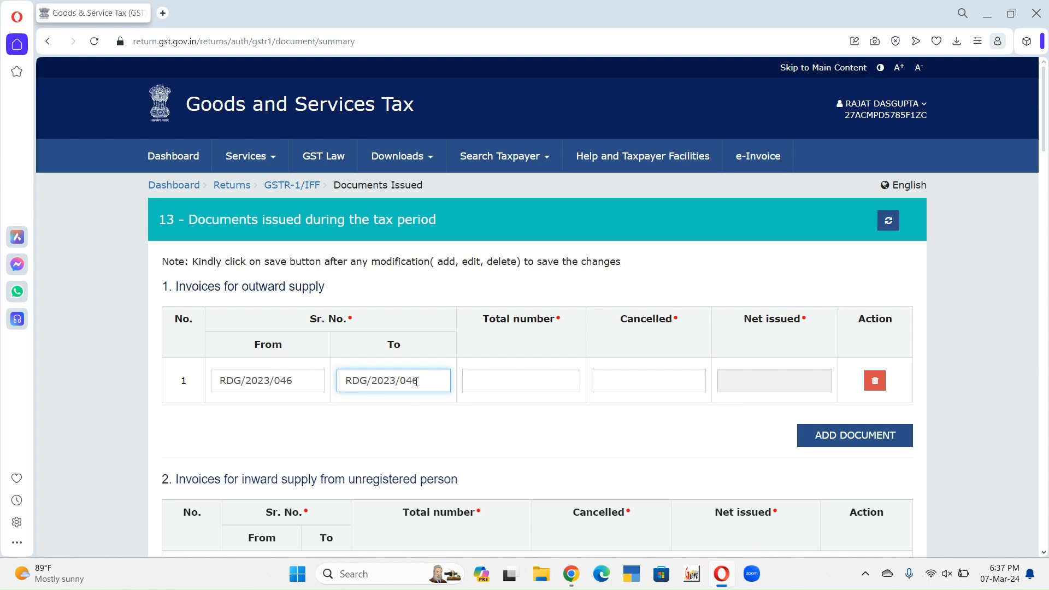
{"action": "left_click", "coordinate": [522, 377]}
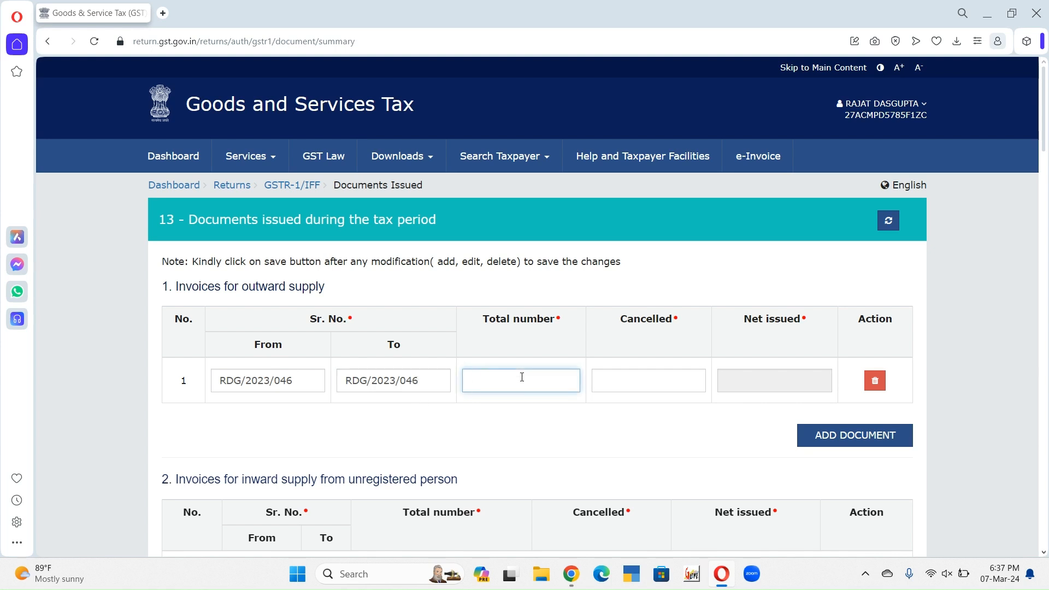
{"action": "key", "text": "Tab"}
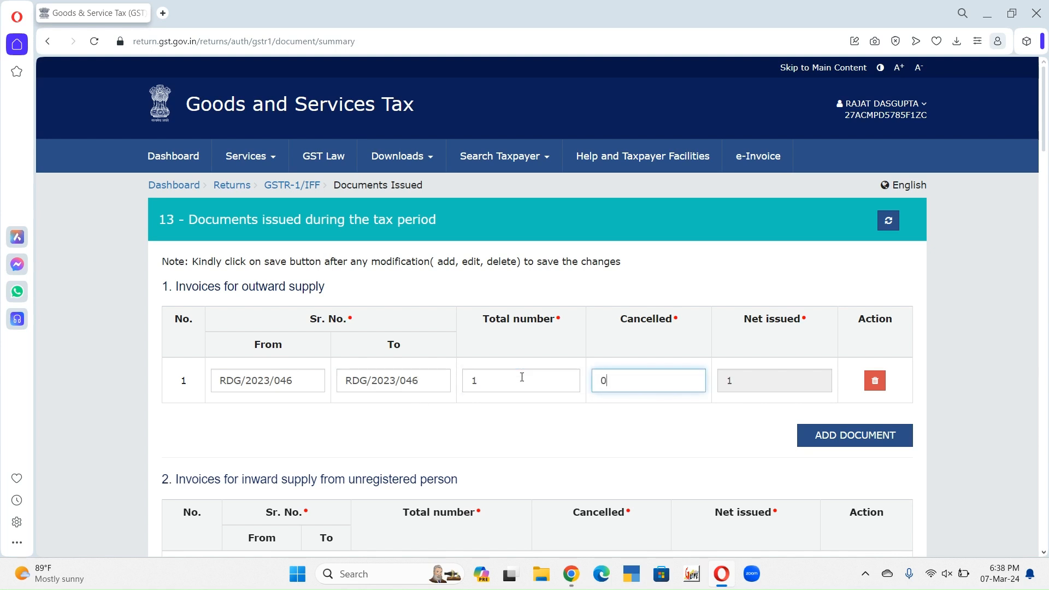
Step: Save the issued-documents details and return to the GSTR-1 overview
{"action": "left_click_drag", "start_coordinate": [1046, 130], "coordinate": [1045, 548]}
{"action": "left_click", "coordinate": [883, 457]}
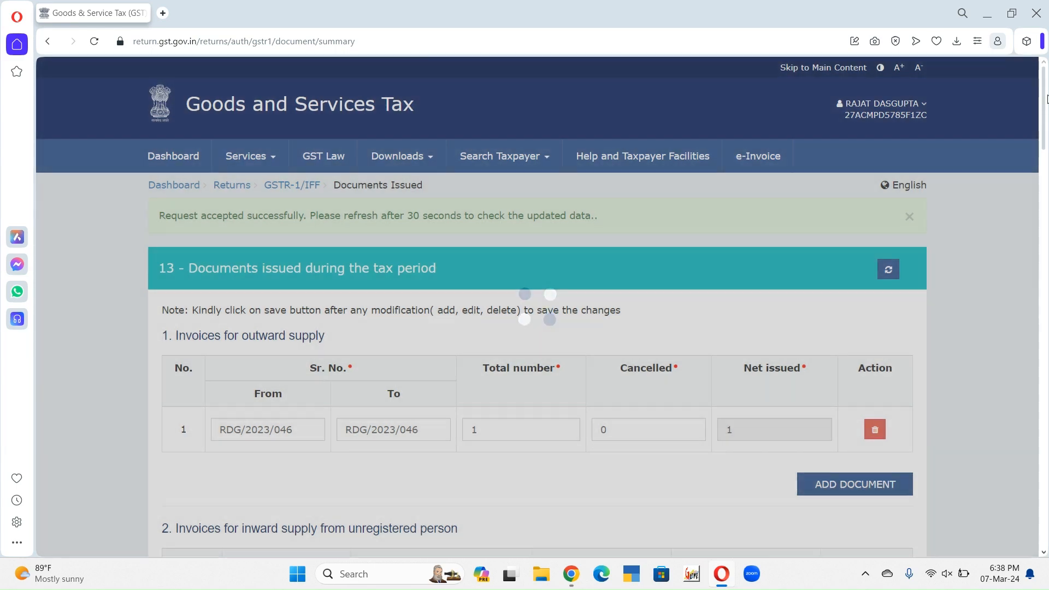
{"action": "left_click_drag", "start_coordinate": [1044, 125], "coordinate": [1044, 538]}
{"action": "left_click", "coordinate": [818, 455]}
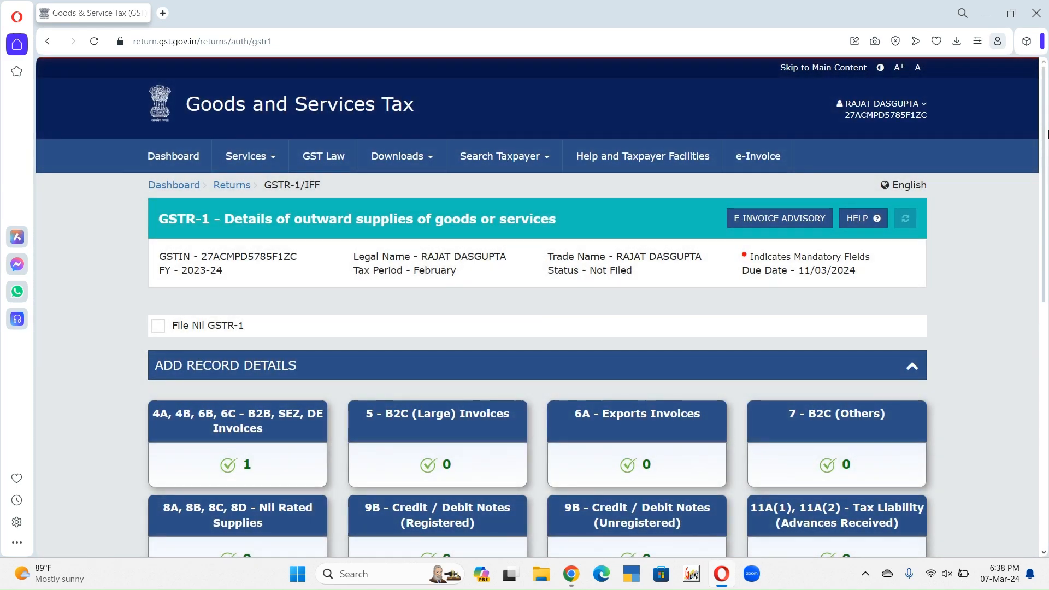
Step: Check the record tiles of the GSTR-1 overview and try to generate the return summary
{"action": "left_click_drag", "start_coordinate": [1045, 110], "coordinate": [1047, 384]}
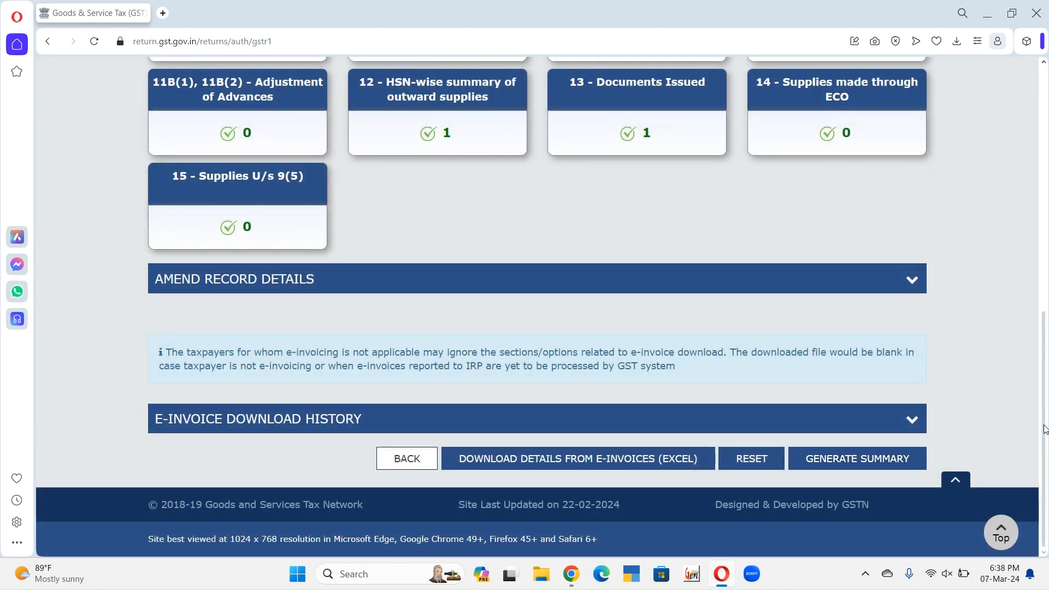
{"action": "left_click_drag", "start_coordinate": [1046, 387], "coordinate": [1045, 237]}
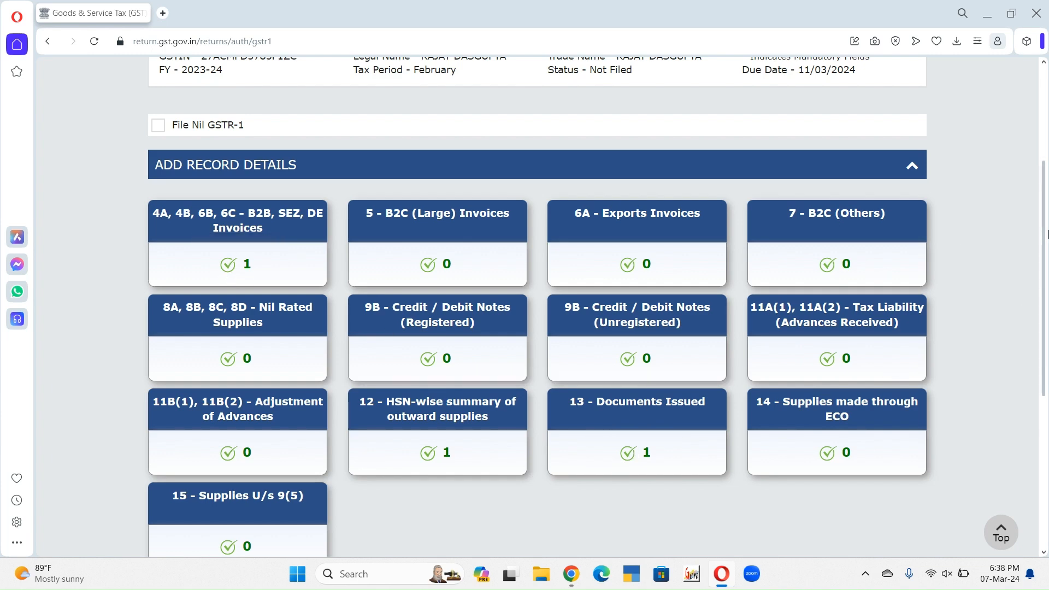
{"action": "scroll", "coordinate": [1047, 234], "scroll_direction": "down", "scroll_amount": 5}
{"action": "left_click", "coordinate": [880, 456]}
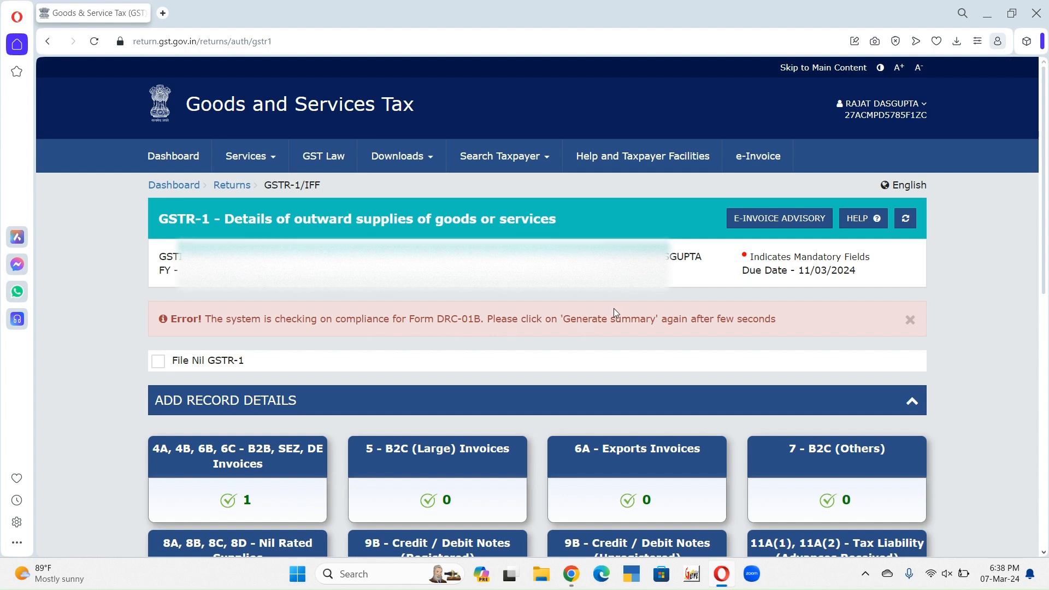
Step: Refresh the GSTR-1 overview and request the summary generation again
{"action": "left_click", "coordinate": [906, 219]}
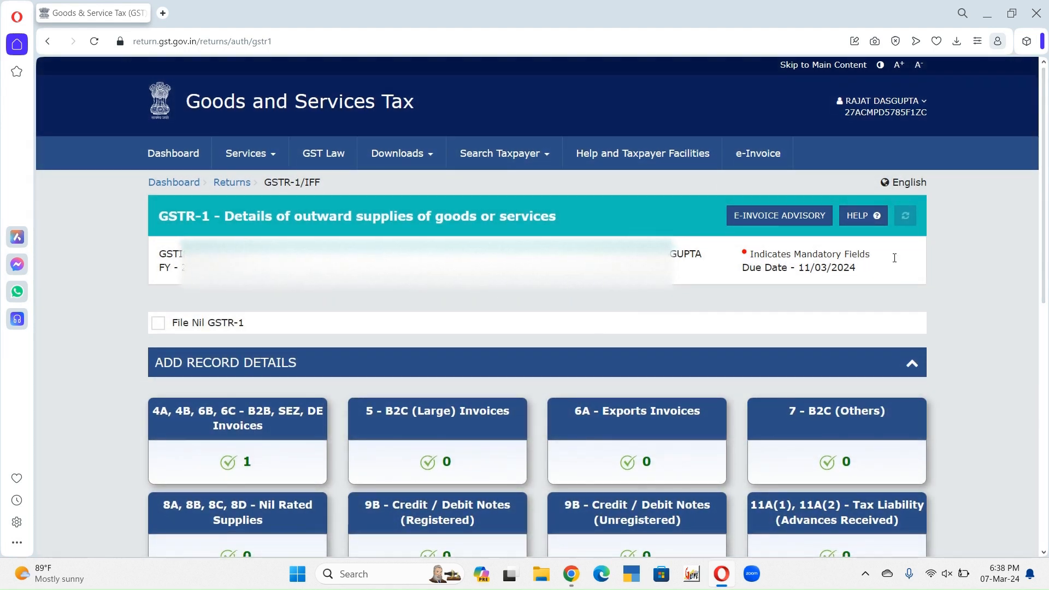
{"action": "scroll", "coordinate": [1047, 175], "scroll_direction": "down", "scroll_amount": 10}
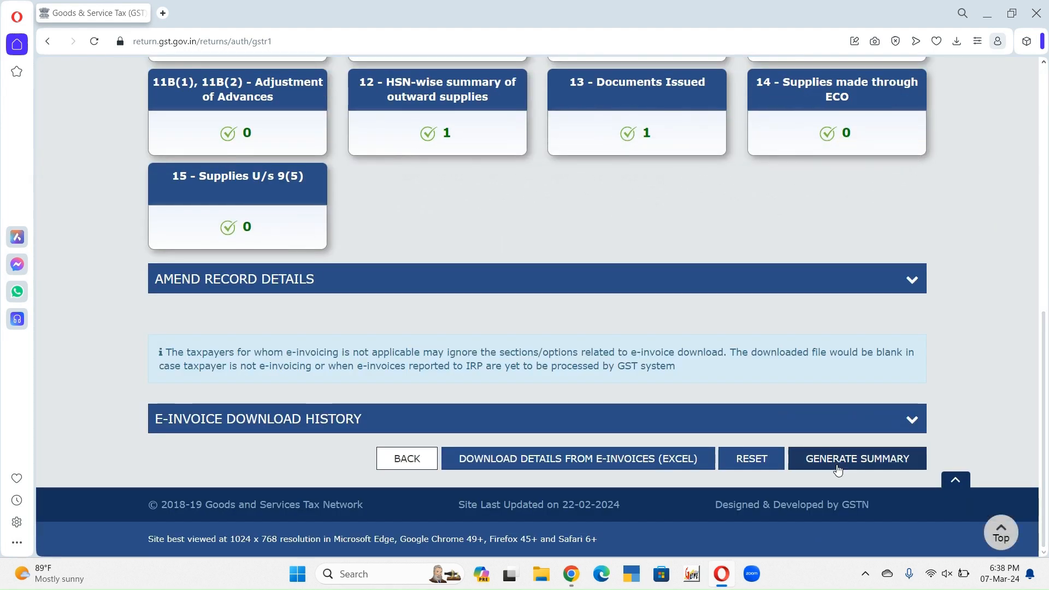
{"action": "left_click", "coordinate": [845, 460]}
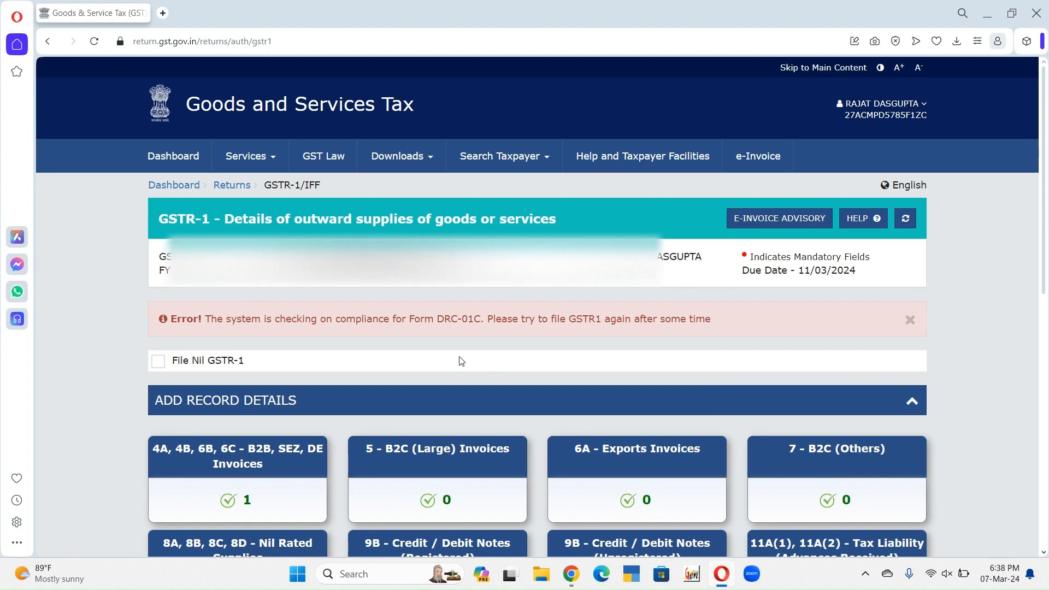
Step: Recheck the GSTR-1 overview and resubmit the request to generate the summary
{"action": "left_click_drag", "start_coordinate": [1045, 191], "coordinate": [1043, 446]}
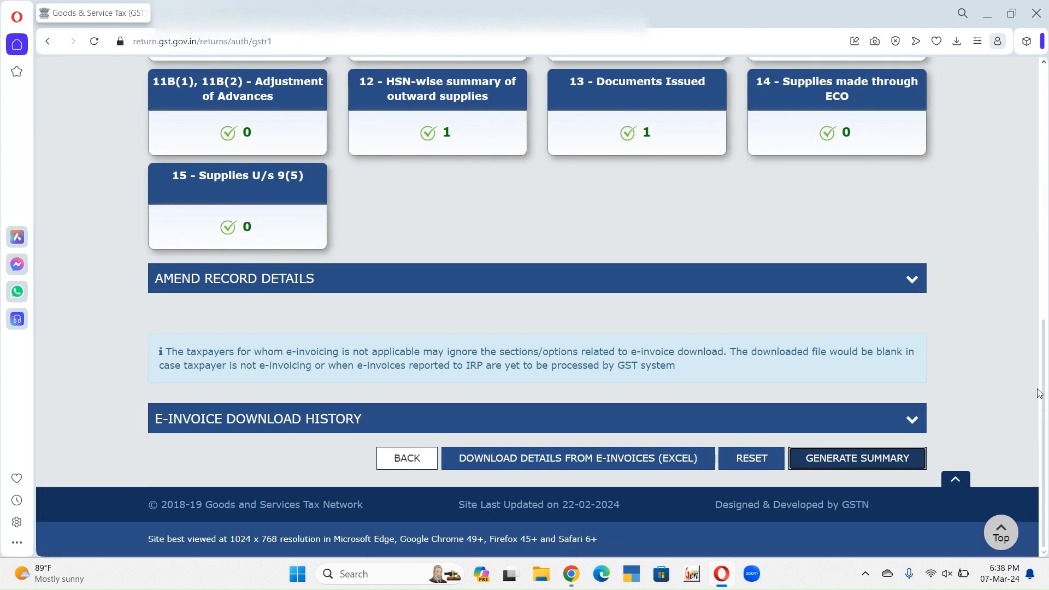
{"action": "left_click_drag", "start_coordinate": [1042, 394], "coordinate": [1043, 199]}
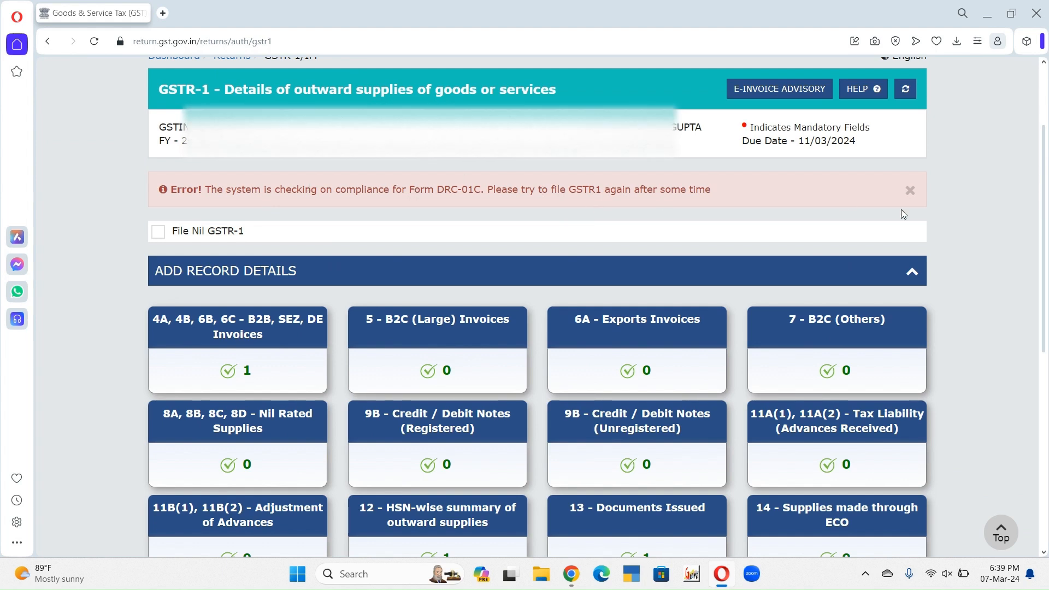
{"action": "scroll", "coordinate": [828, 477], "scroll_direction": "down", "scroll_amount": 7}
{"action": "left_click", "coordinate": [815, 462]}
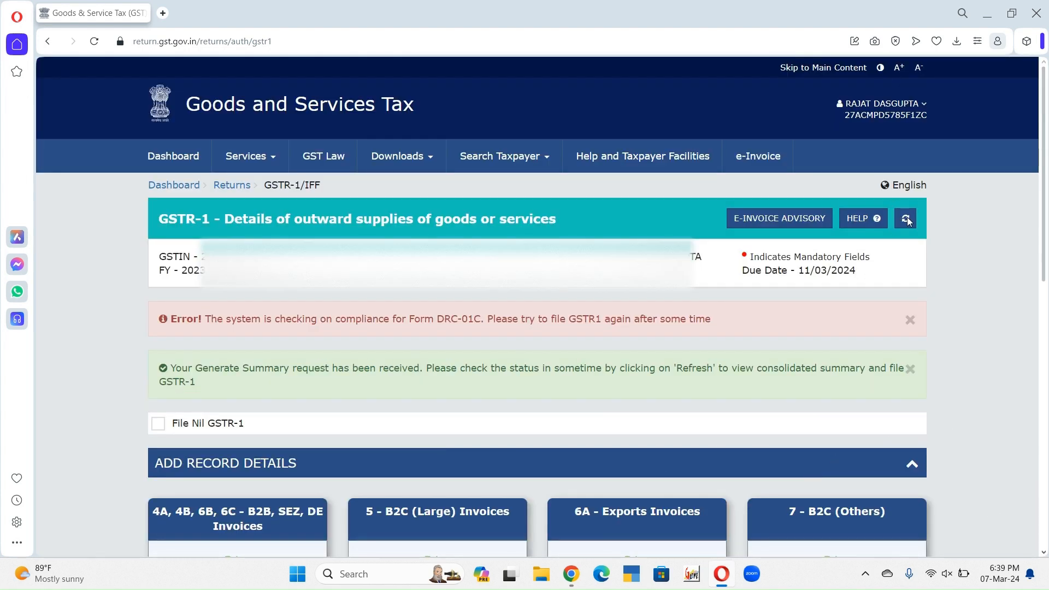
Step: Refresh the return's status and proceed to its filing summary
{"action": "left_click", "coordinate": [907, 219]}
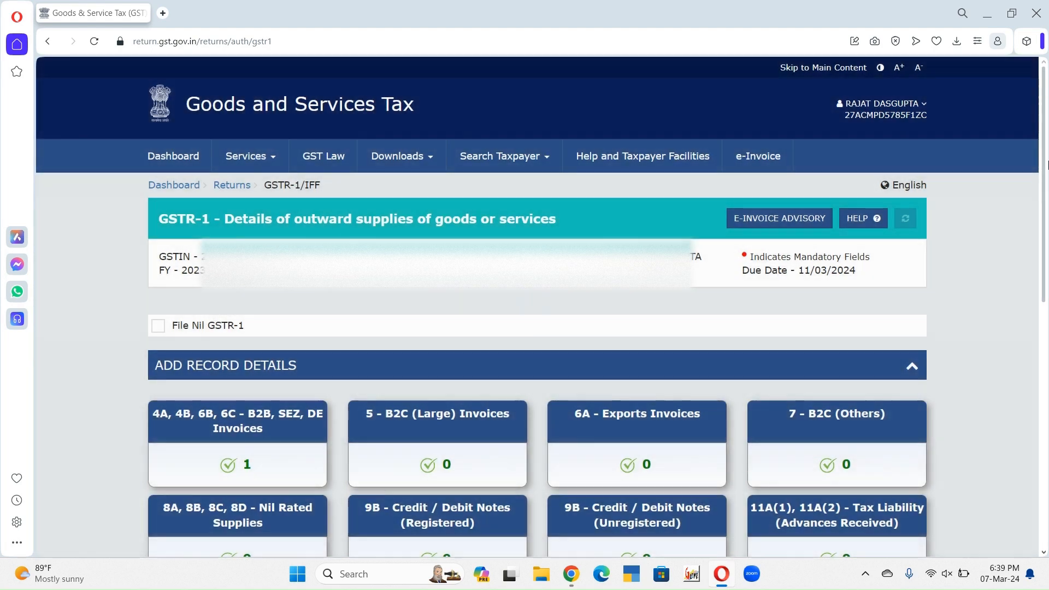
{"action": "left_click_drag", "start_coordinate": [1044, 229], "coordinate": [1048, 510]}
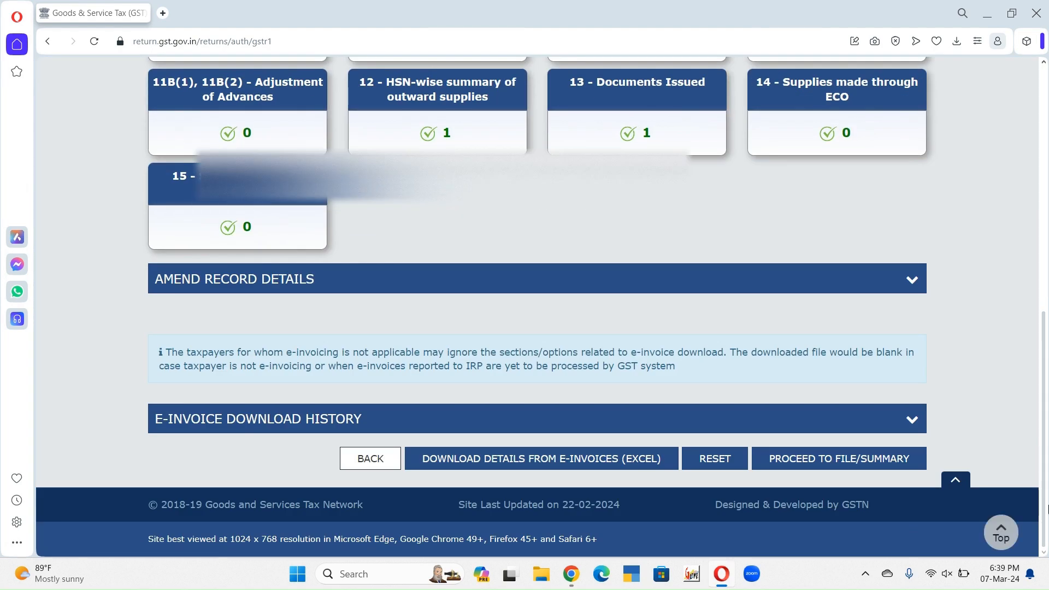
{"action": "left_click", "coordinate": [860, 459]}
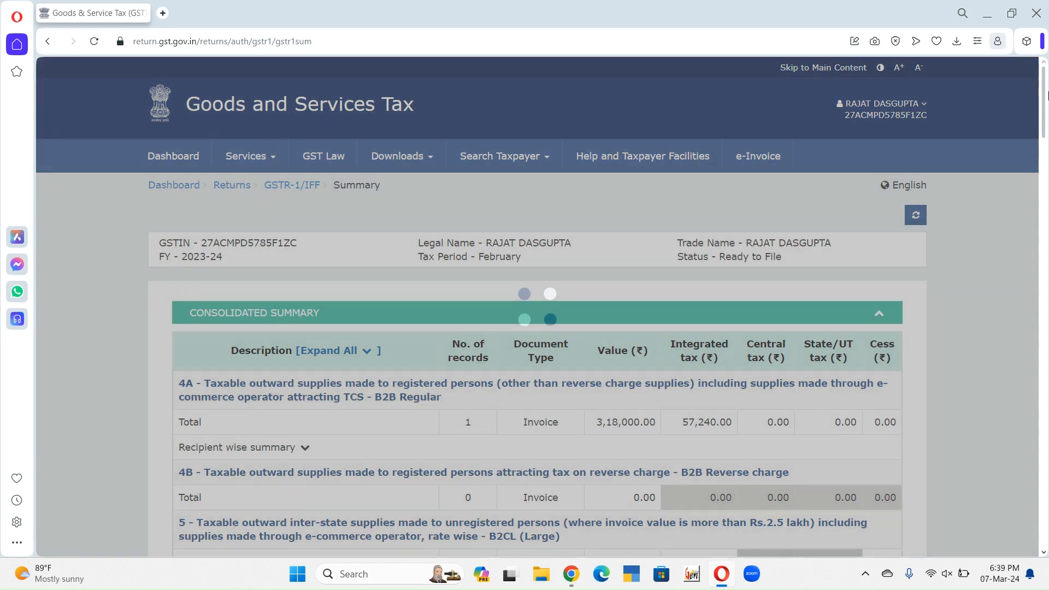
Step: Review the consolidated summary, checking the 4A B2B invoice value and integrated tax and the total liability
{"action": "left_click_drag", "start_coordinate": [1044, 95], "coordinate": [1048, 129]}
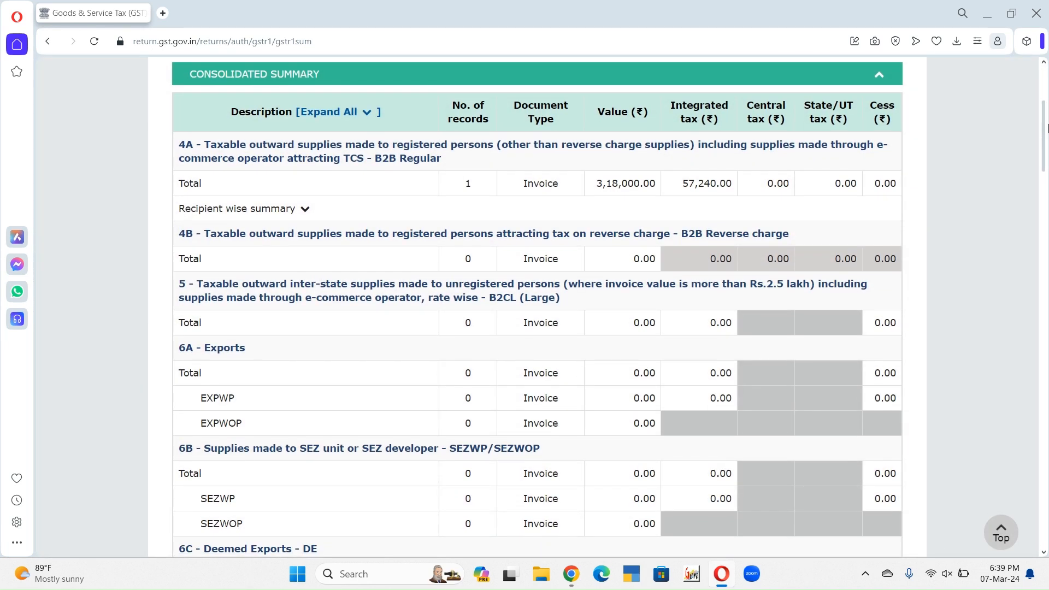
{"action": "left_click_drag", "start_coordinate": [182, 183], "coordinate": [559, 181]}
{"action": "double_click", "coordinate": [613, 184]}
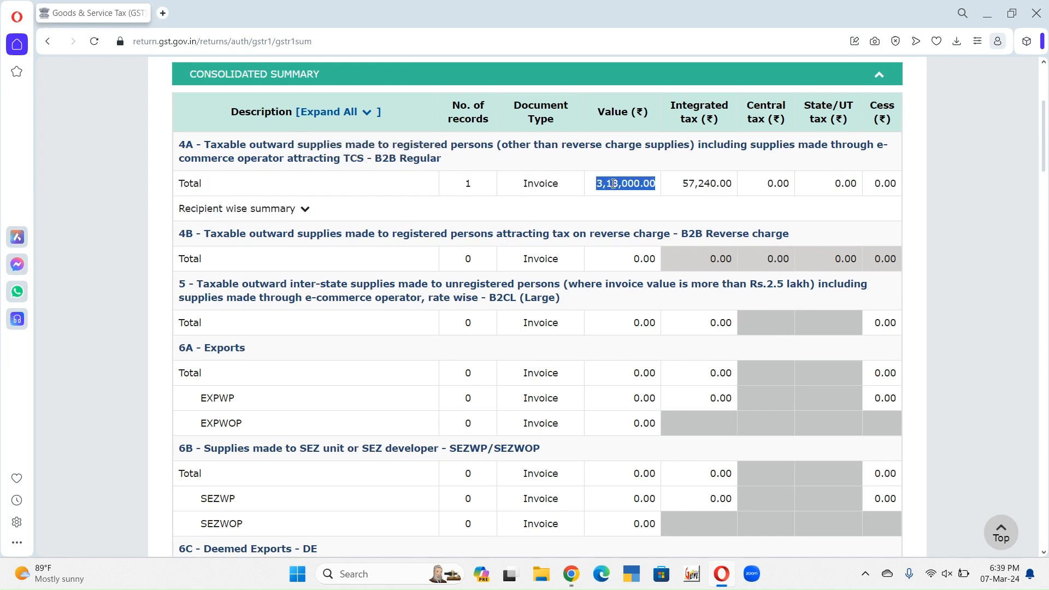
{"action": "left_click", "coordinate": [709, 186]}
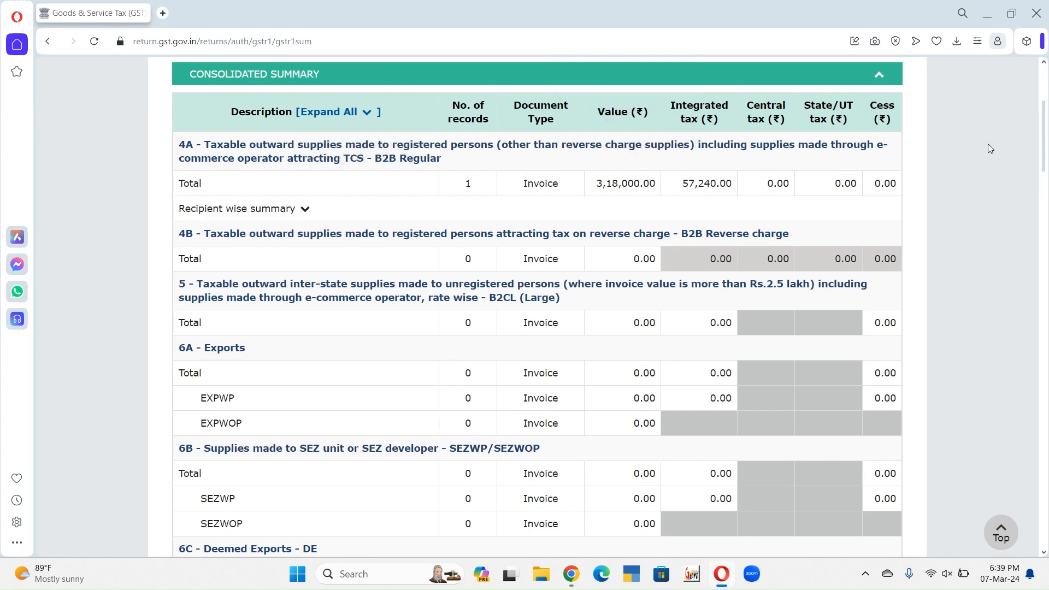
{"action": "left_click_drag", "start_coordinate": [1047, 133], "coordinate": [1029, 499]}
{"action": "scroll", "coordinate": [1028, 499], "scroll_direction": "down", "scroll_amount": 1}
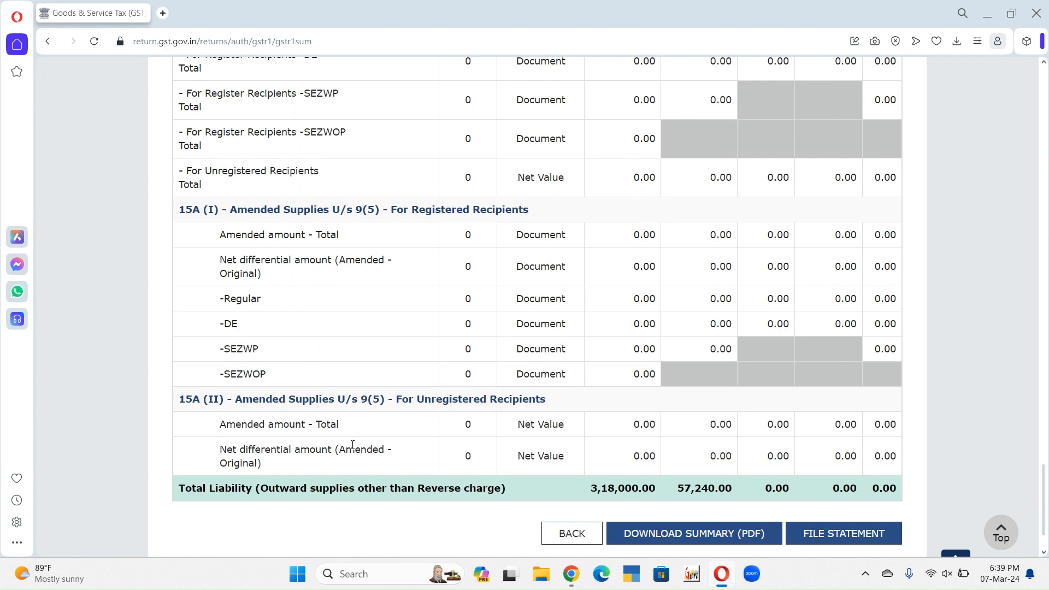
{"action": "left_click_drag", "start_coordinate": [1046, 466], "coordinate": [1044, 388]}
{"action": "left_click_drag", "start_coordinate": [178, 222], "coordinate": [671, 253]}
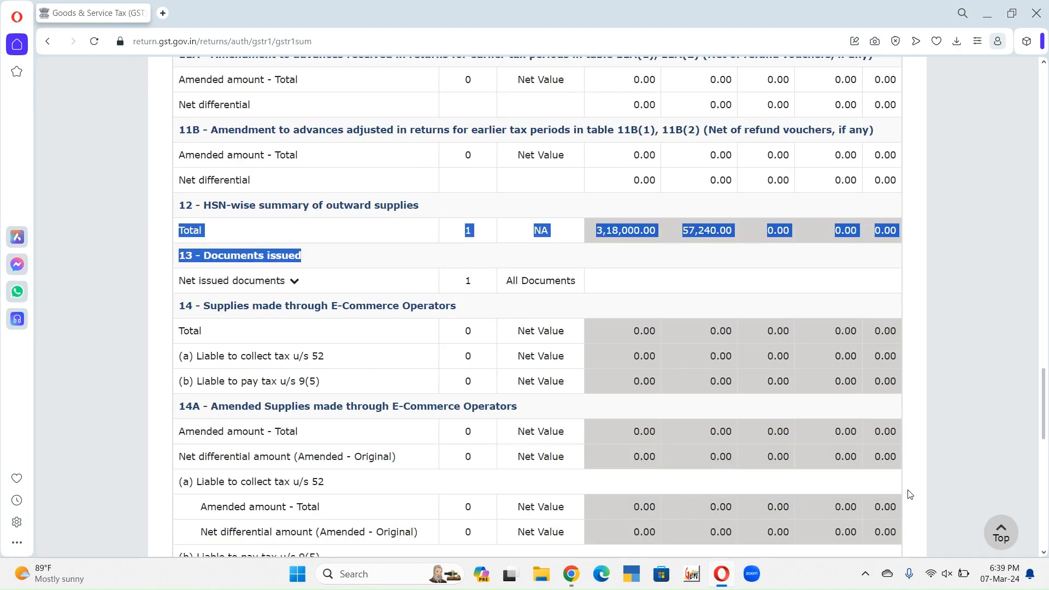
{"action": "scroll", "coordinate": [909, 494], "scroll_direction": "down", "scroll_amount": 10}
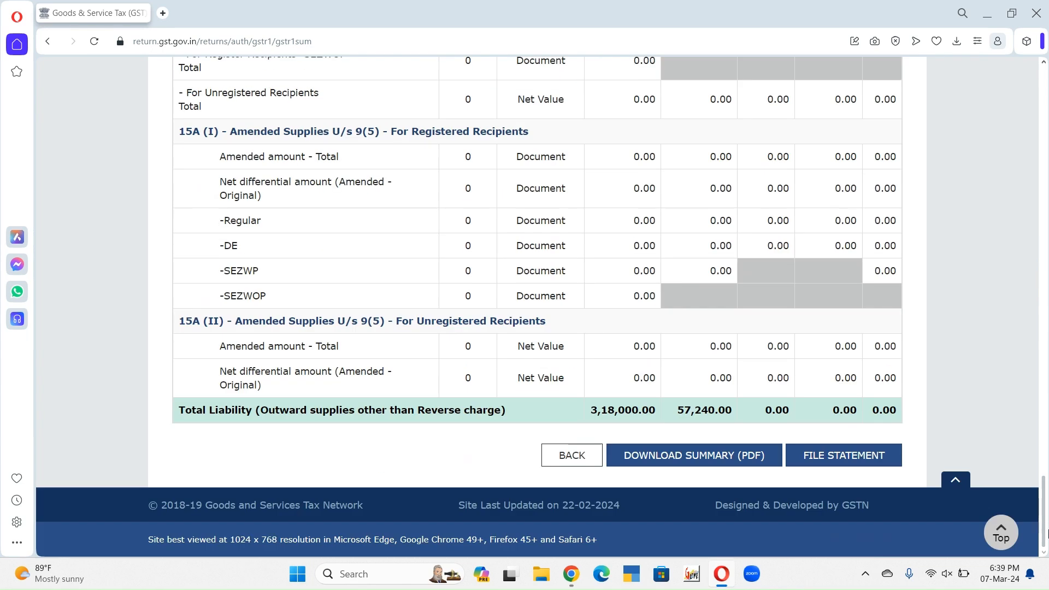
{"action": "scroll", "coordinate": [995, 493], "scroll_direction": "up", "scroll_amount": 3}
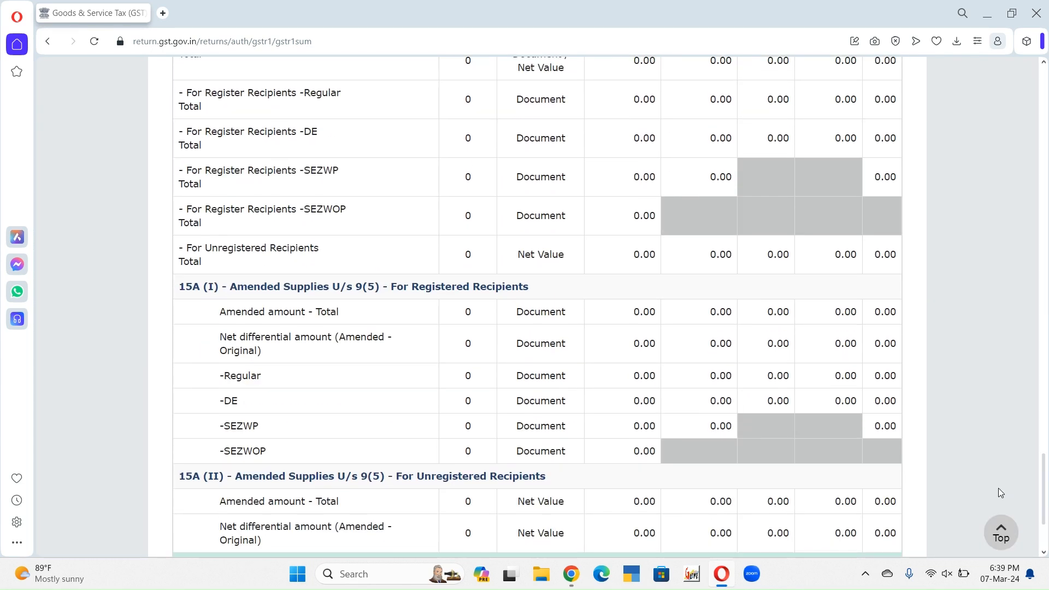
{"action": "scroll", "coordinate": [1018, 484], "scroll_direction": "down", "scroll_amount": 3}
Step: Start filing the statement with EVC, accepting the declaration and selecting the authorised signatory
{"action": "left_click", "coordinate": [829, 455]}
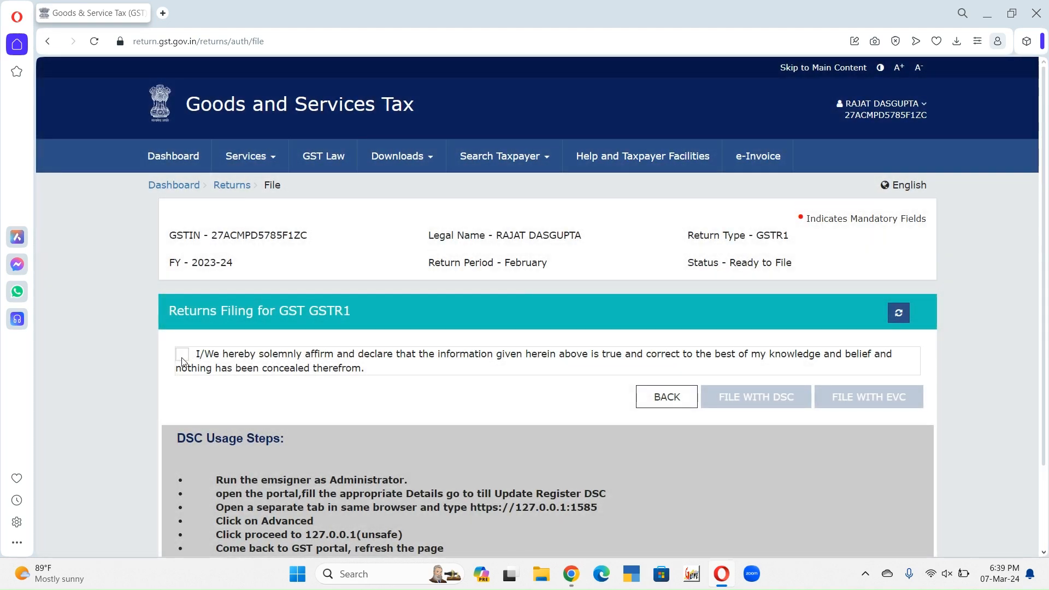
{"action": "left_click", "coordinate": [182, 355]}
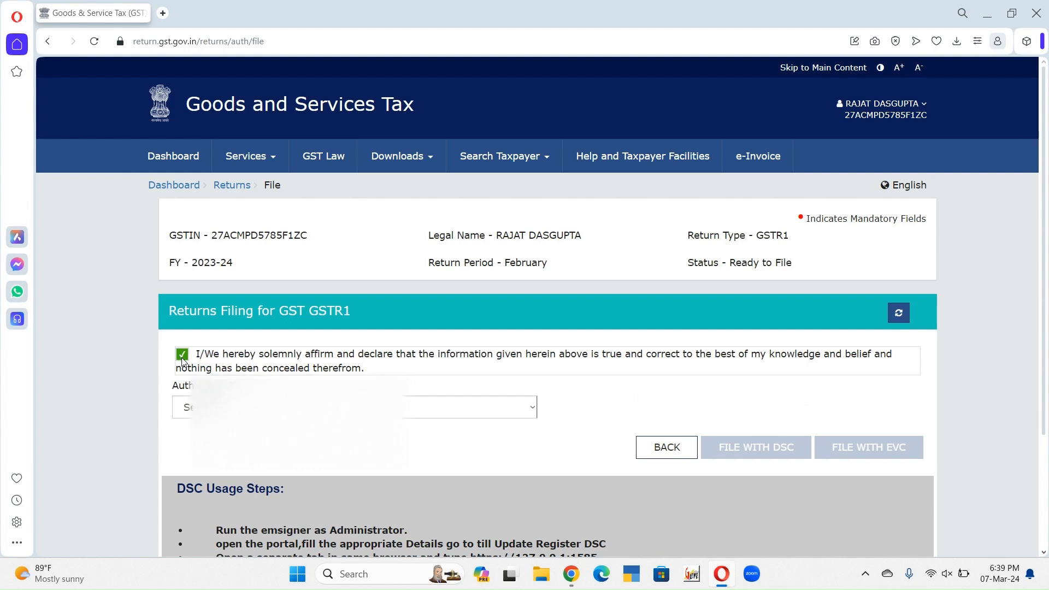
{"action": "left_click", "coordinate": [198, 407]}
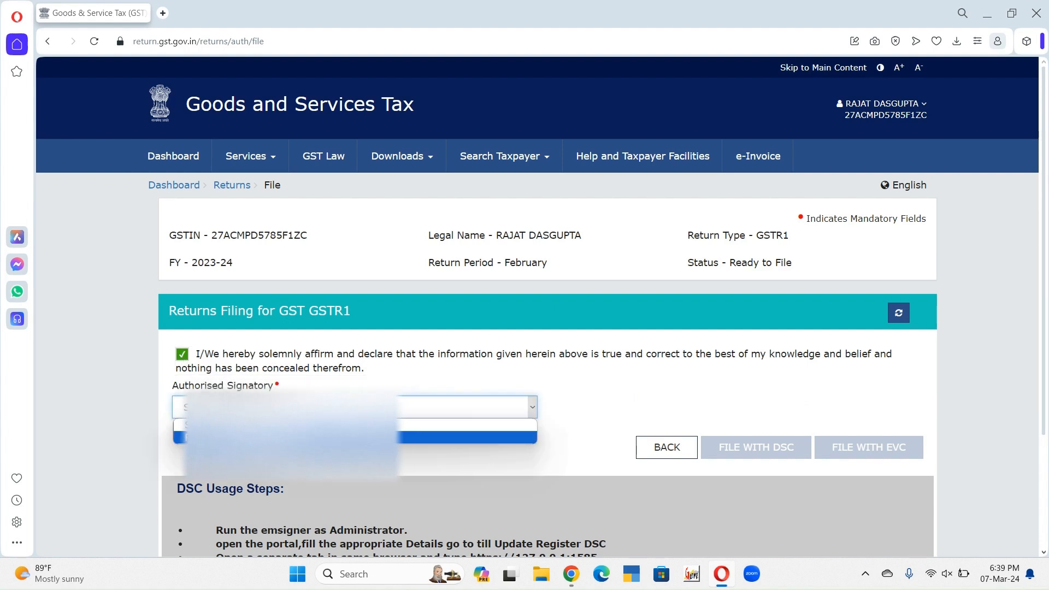
{"action": "left_click", "coordinate": [258, 439]}
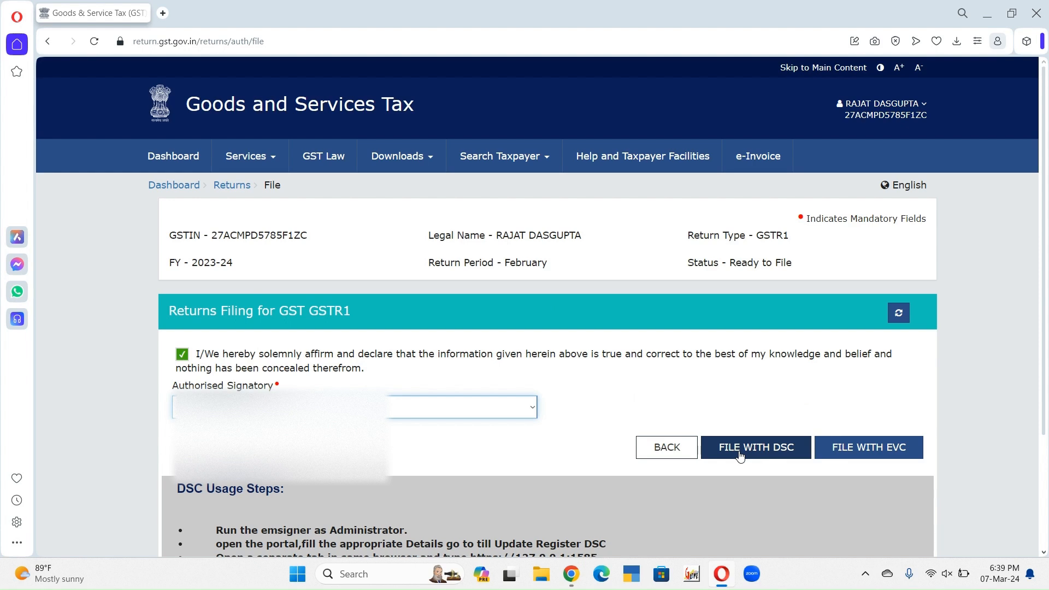
{"action": "left_click", "coordinate": [871, 448]}
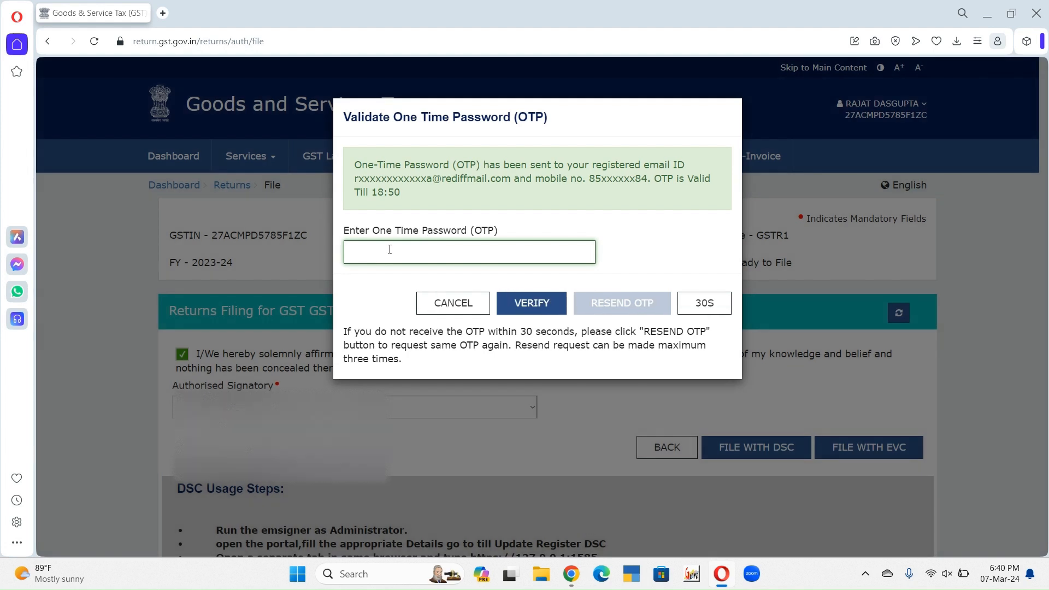